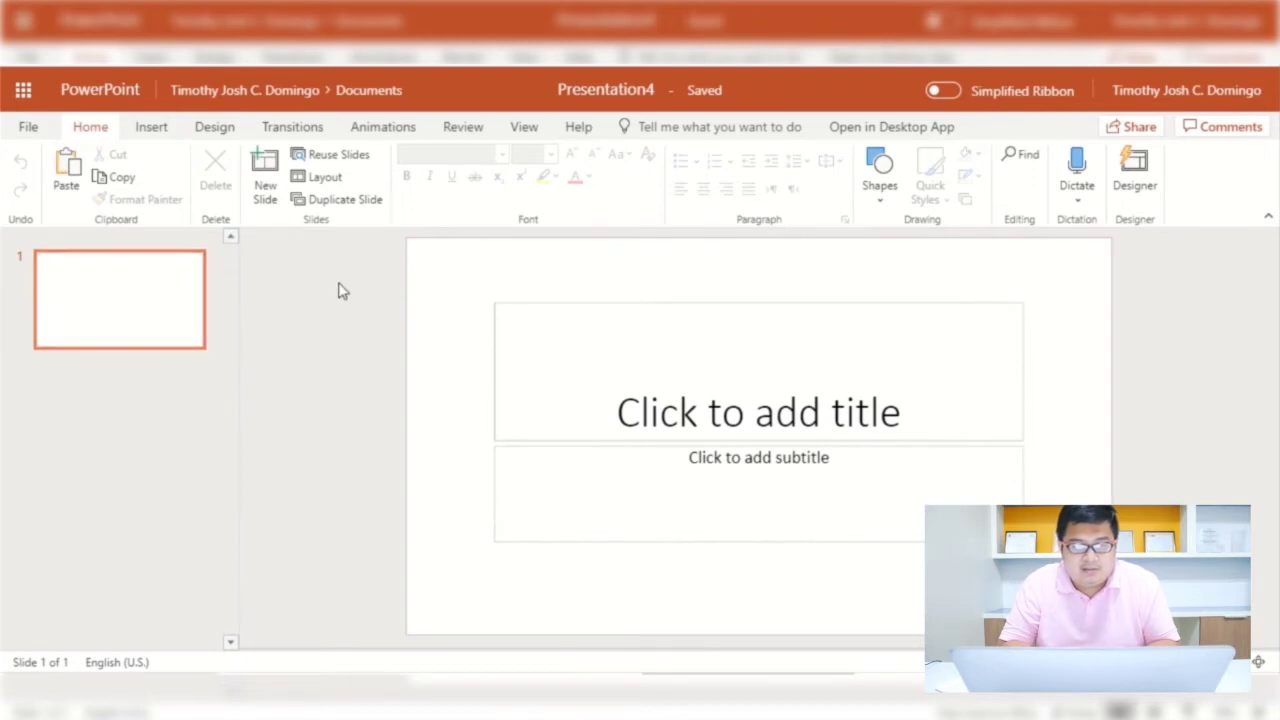
Insert three food photos from this computer, including the pumpkin harvest and bowl of food, onto slide 1
left_click(151, 127)
left_click(200, 175)
left_click(272, 258)
left_click(568, 410)
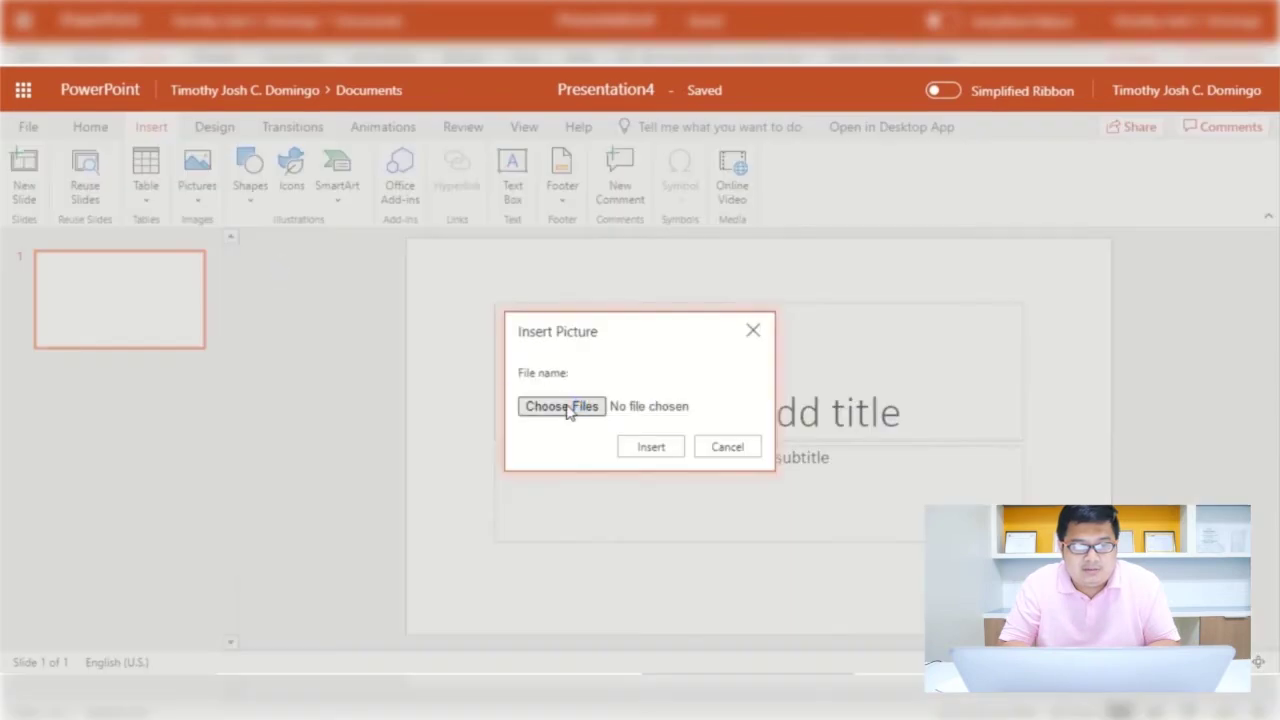
left_click(218, 210)
left_click(300, 226, "ctrl")
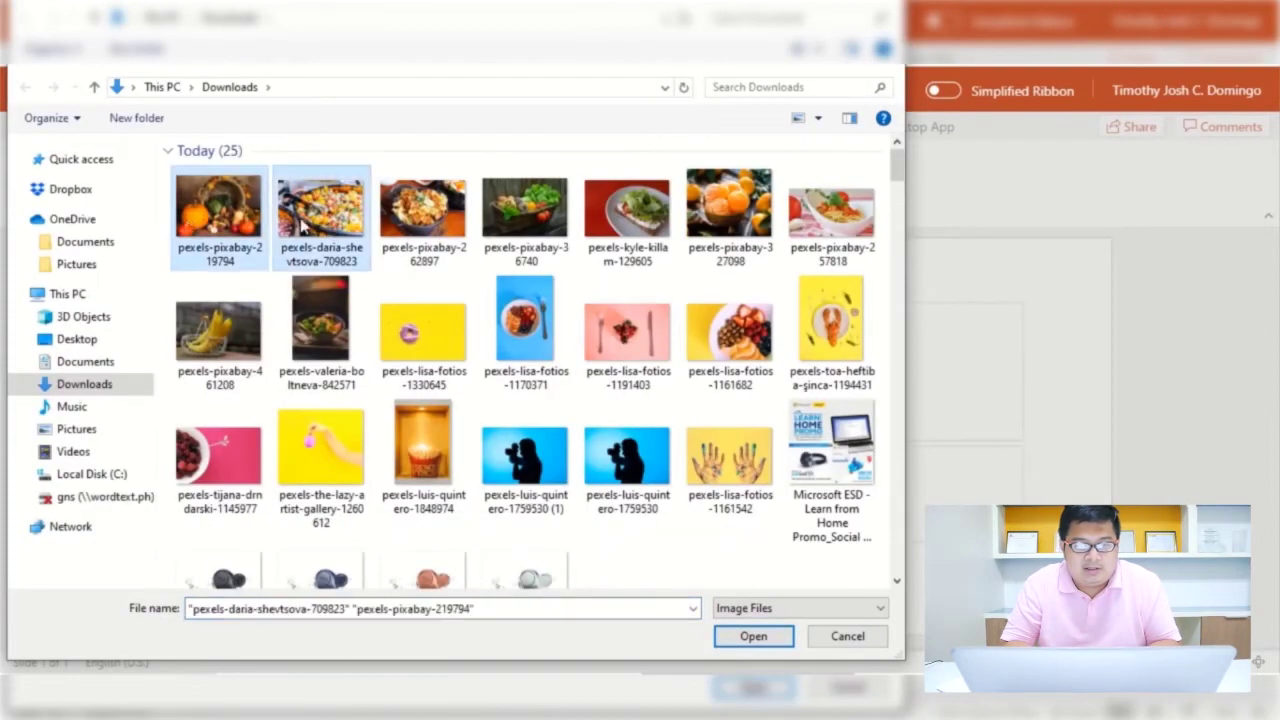
left_click(423, 212, "ctrl")
left_click(754, 636)
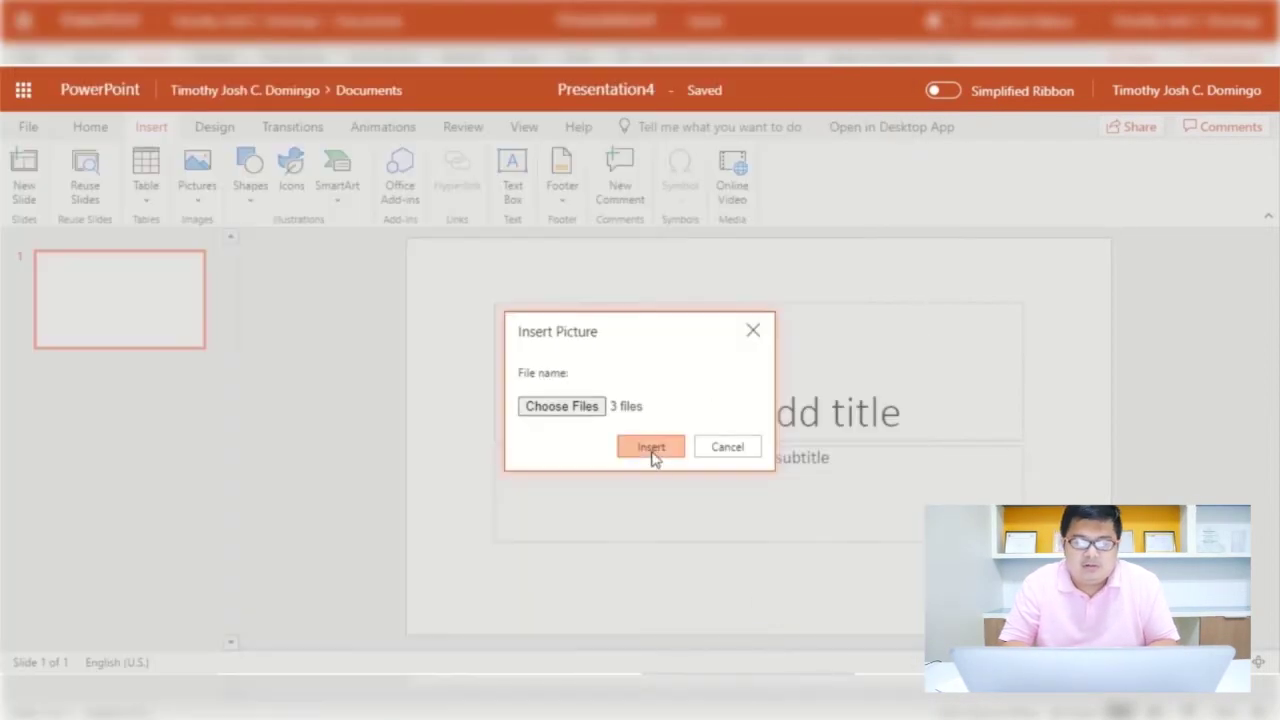
left_click(651, 449)
Drag the photos to the upper left, top right and lower middle so they no longer overlap
left_click_drag(780, 412, 578, 335)
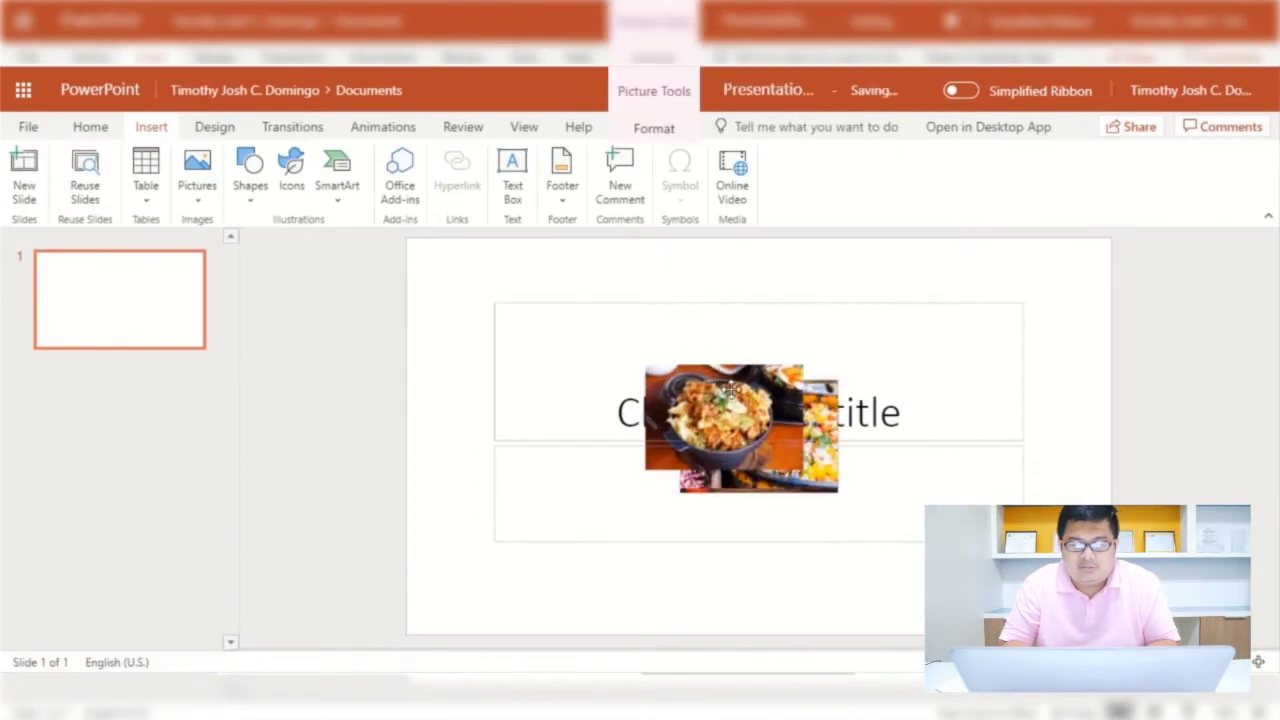
left_click_drag(754, 395, 797, 280)
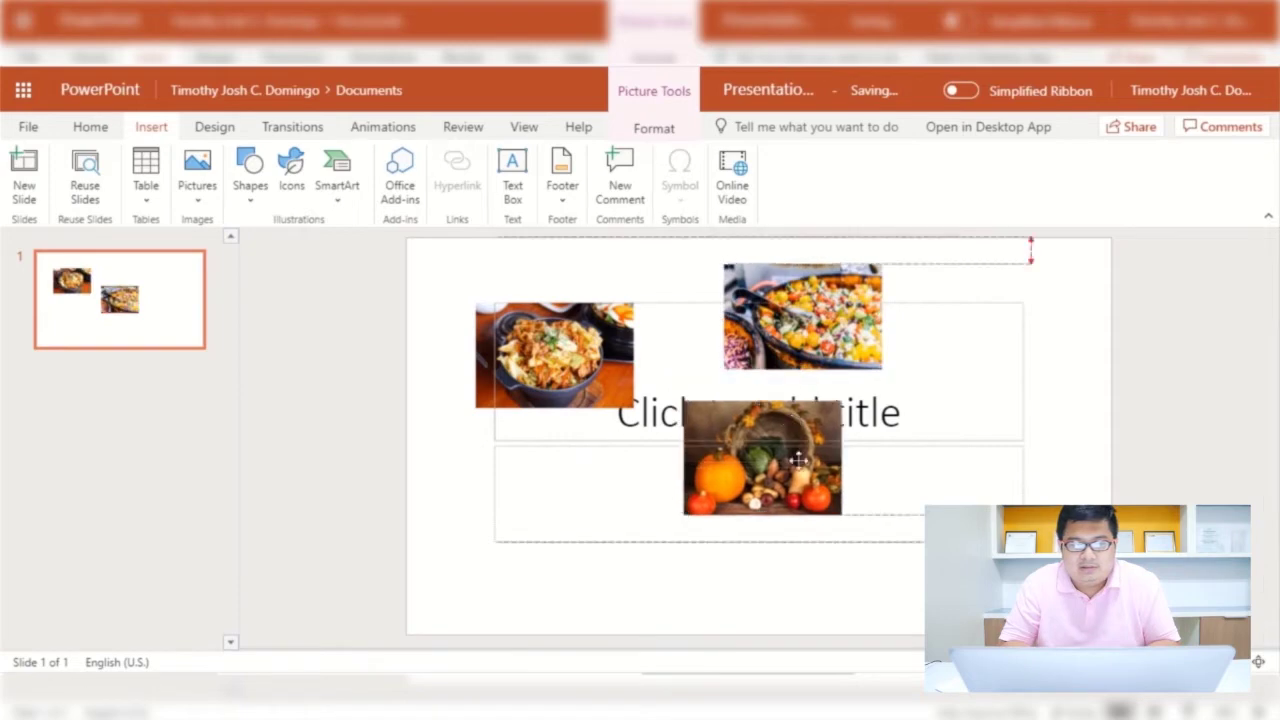
left_click_drag(788, 401, 707, 494)
left_click(1089, 386)
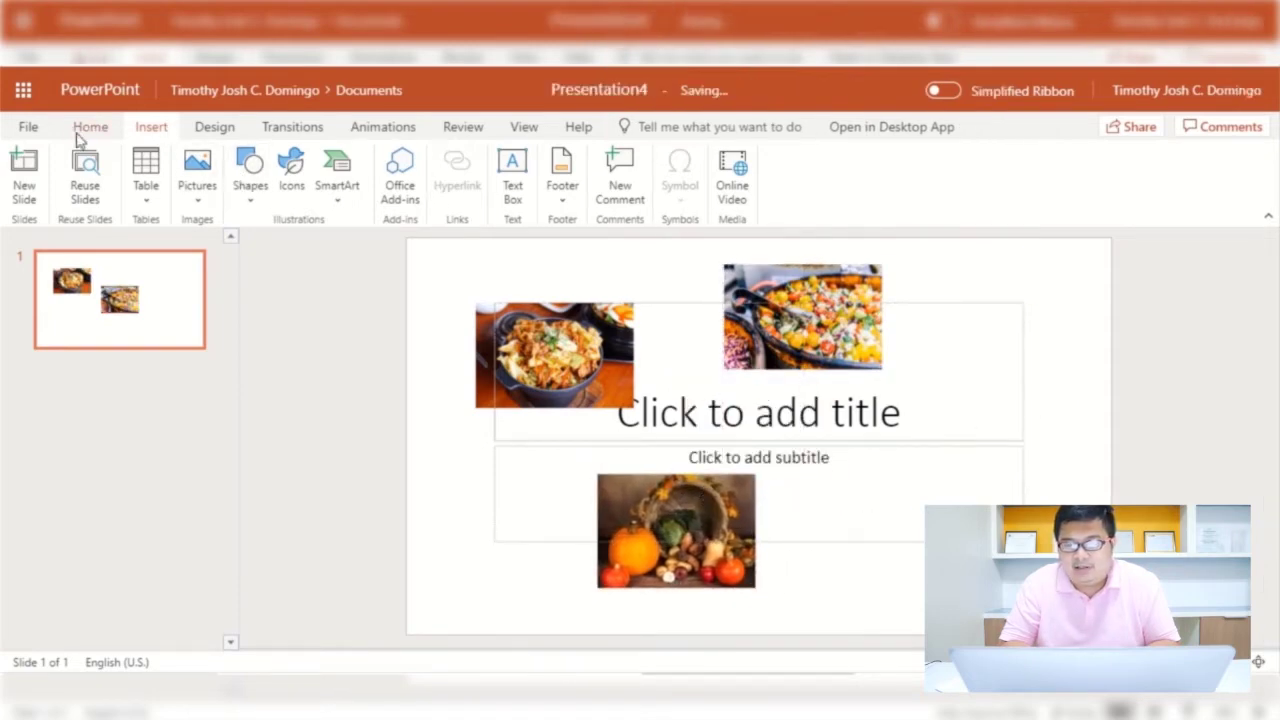
left_click(91, 131)
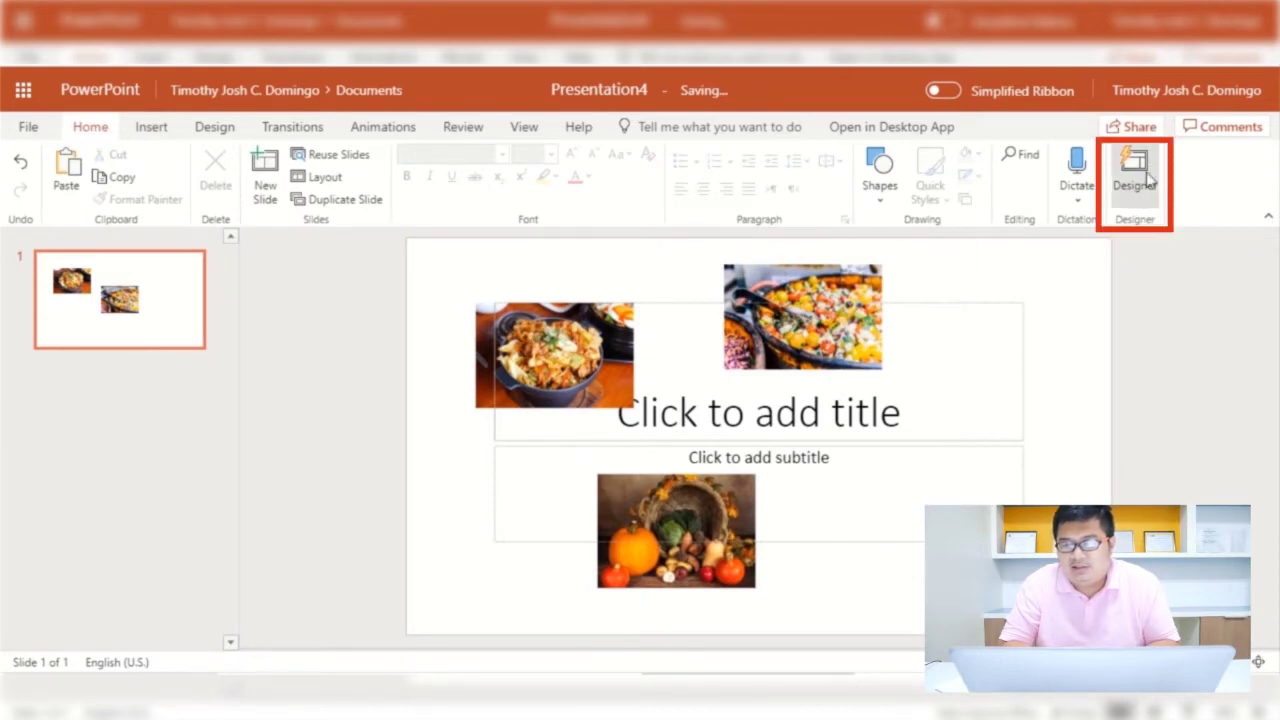
Apply the Designer idea with a dark background and the three photos collaged on the right
left_click(1148, 180)
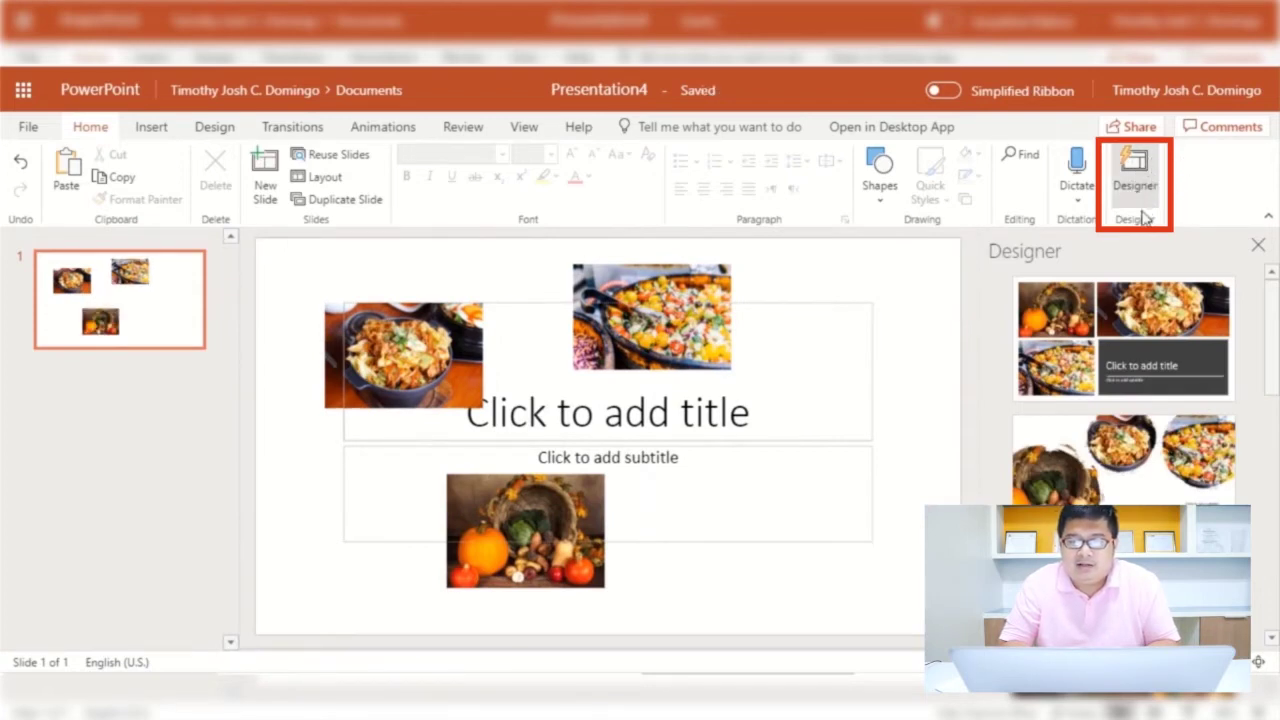
left_click(1145, 200)
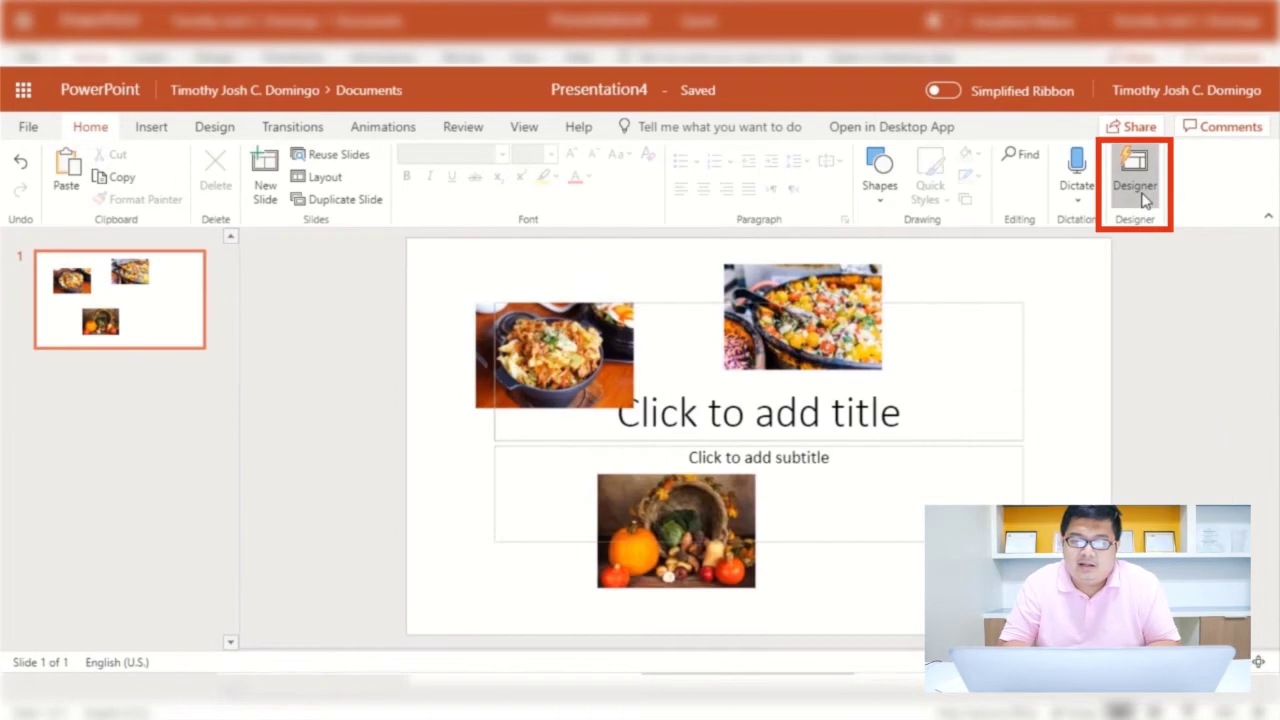
left_click(1145, 200)
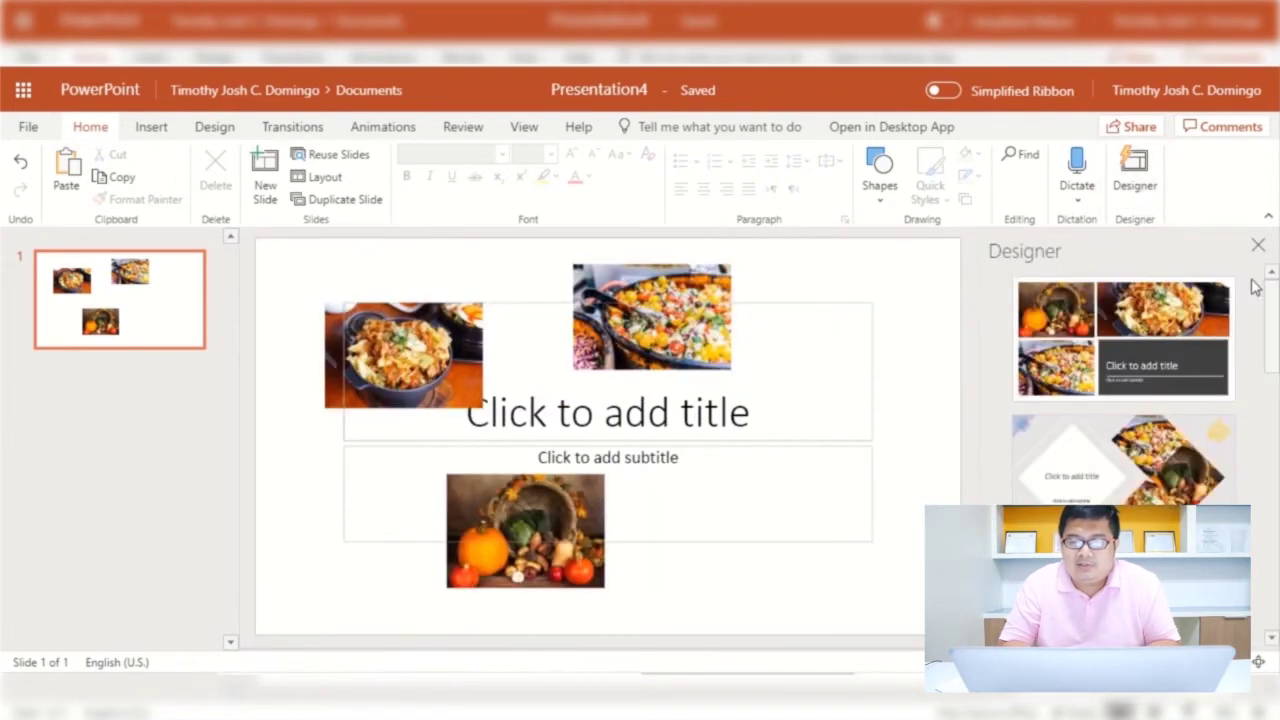
scroll(1278, 360, "down", 3)
scroll(1278, 383, "down", 2)
left_click_drag(1278, 383, 1278, 589)
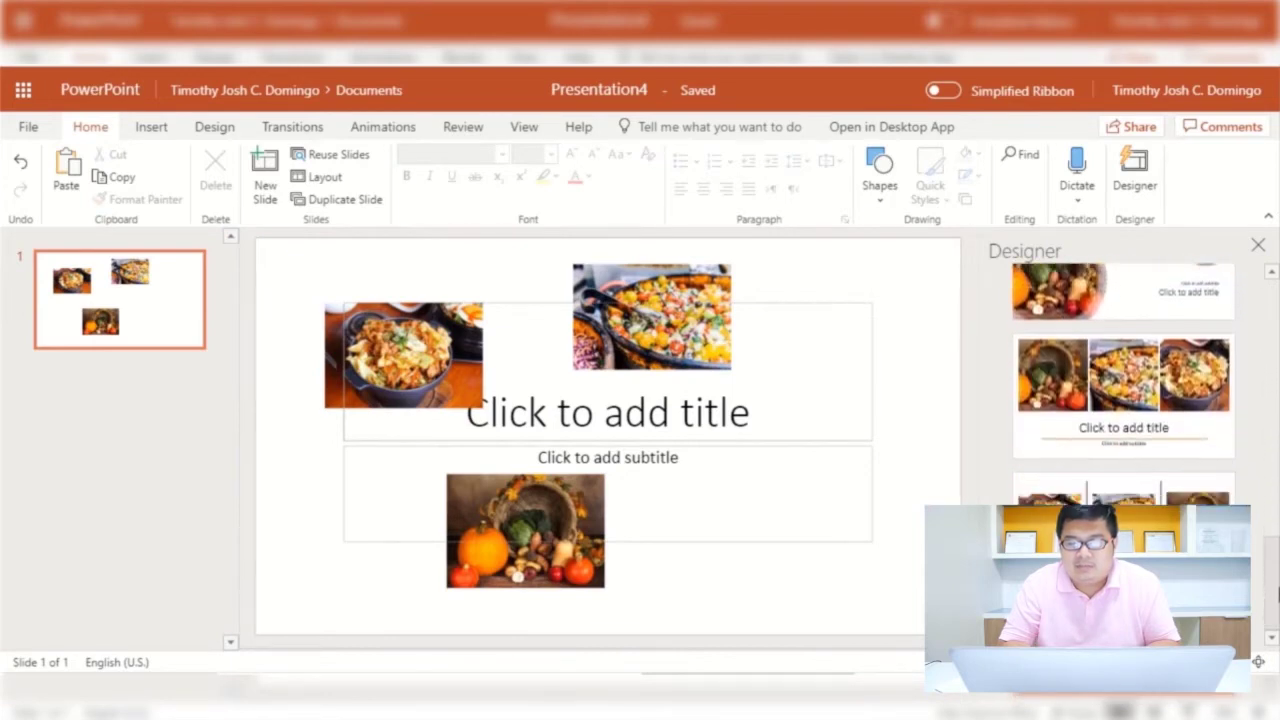
scroll(1124, 390, "up", 1)
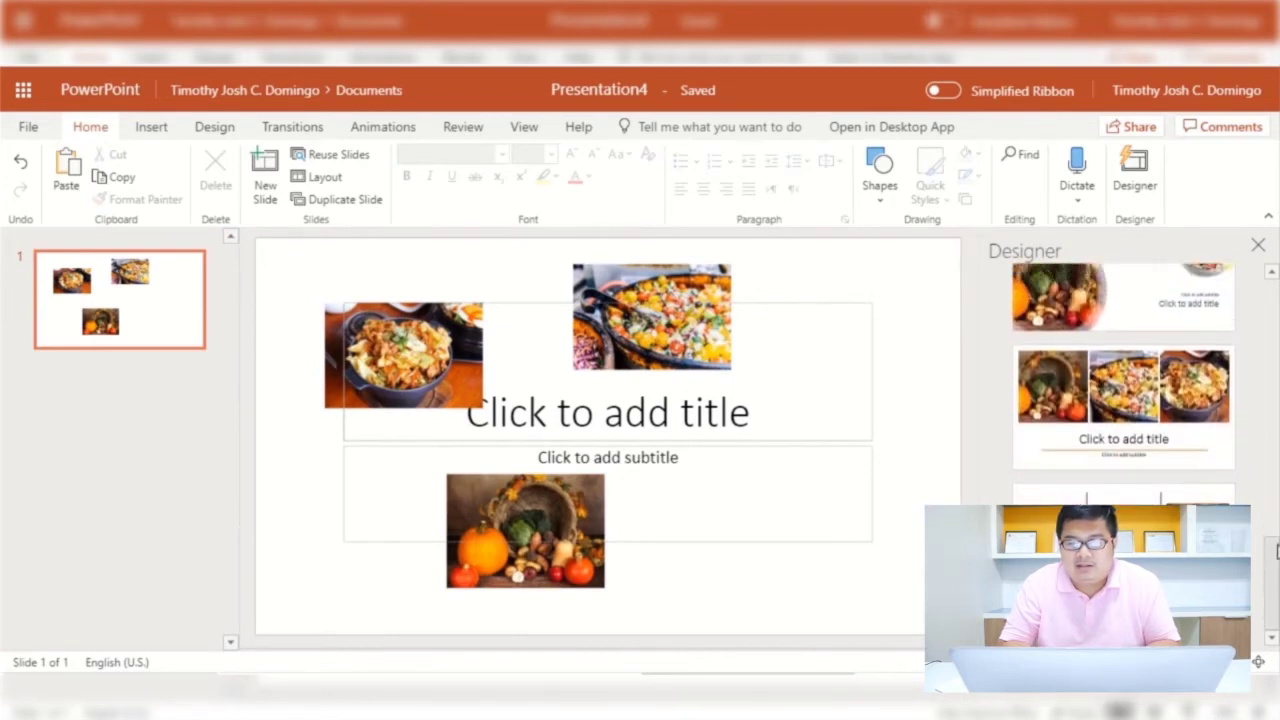
left_click_drag(1277, 555, 1274, 490)
left_click(1124, 450)
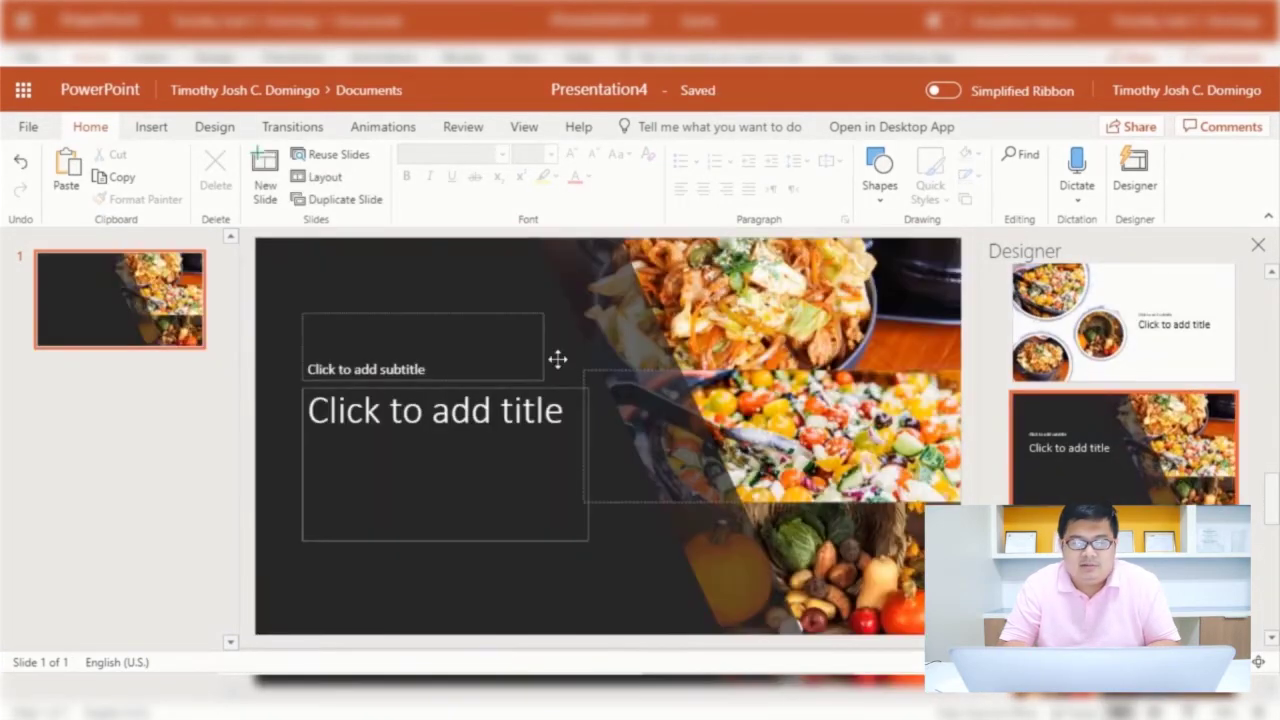
Enter 'Healthy foods' as the title and 'Healthy Foods' as the subtitle, then add slide 2
left_click(437, 435)
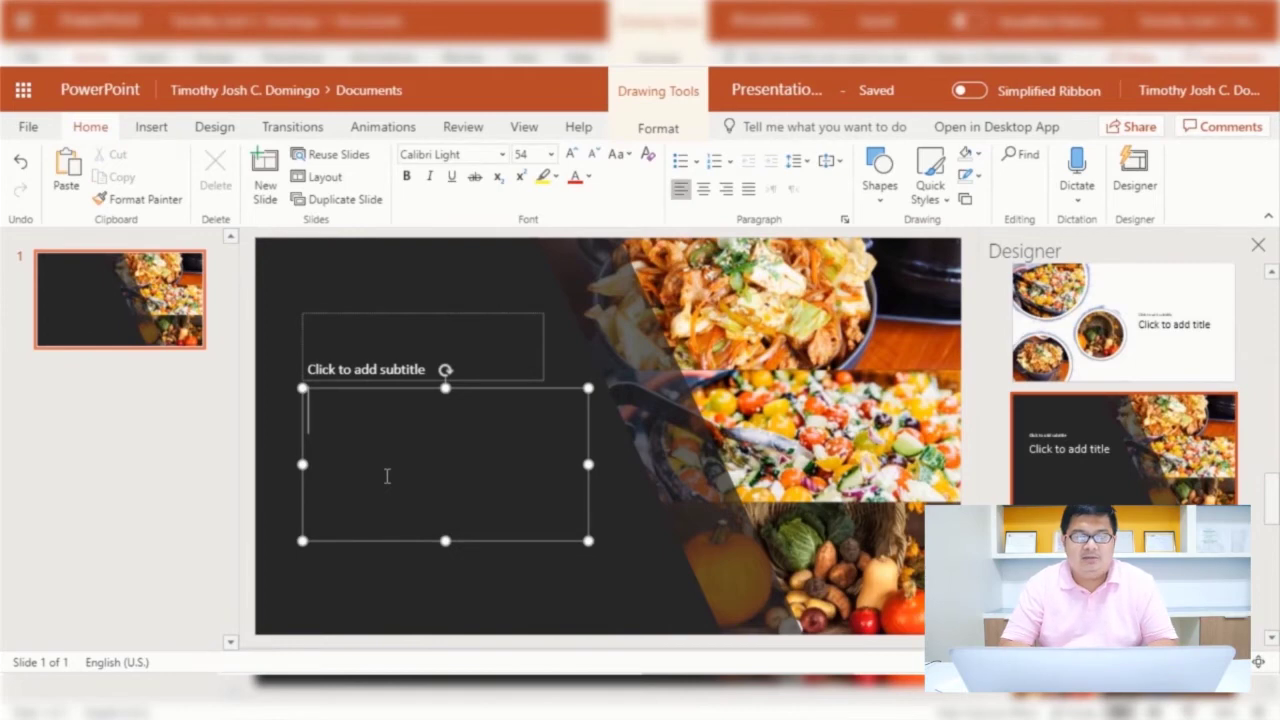
type("S")
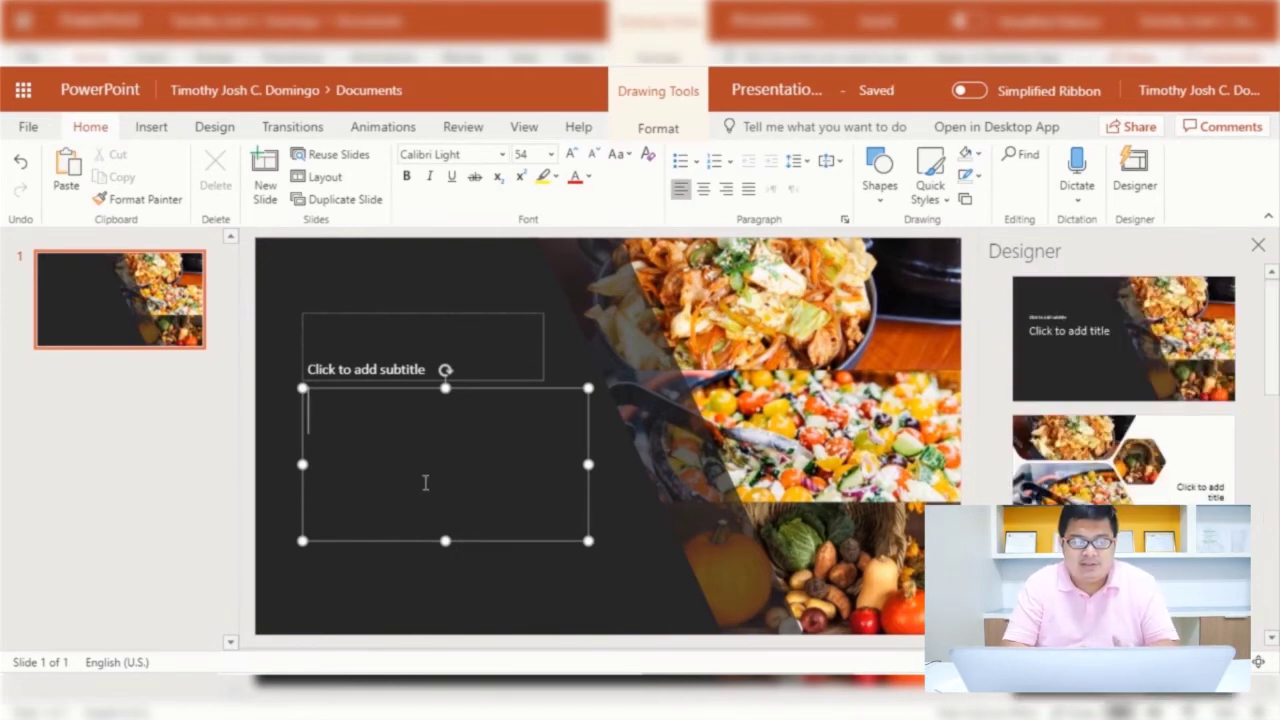
type("hEAhy foods")
left_click(386, 369)
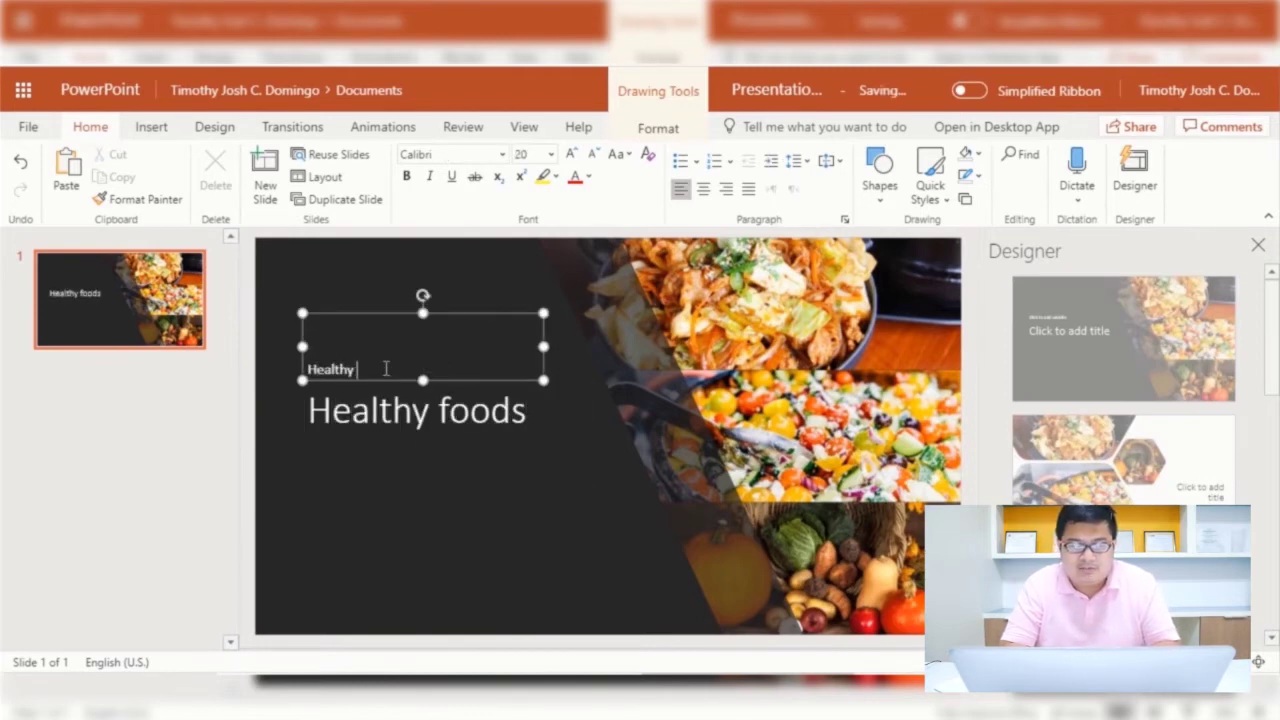
type("Foods")
left_click(125, 400)
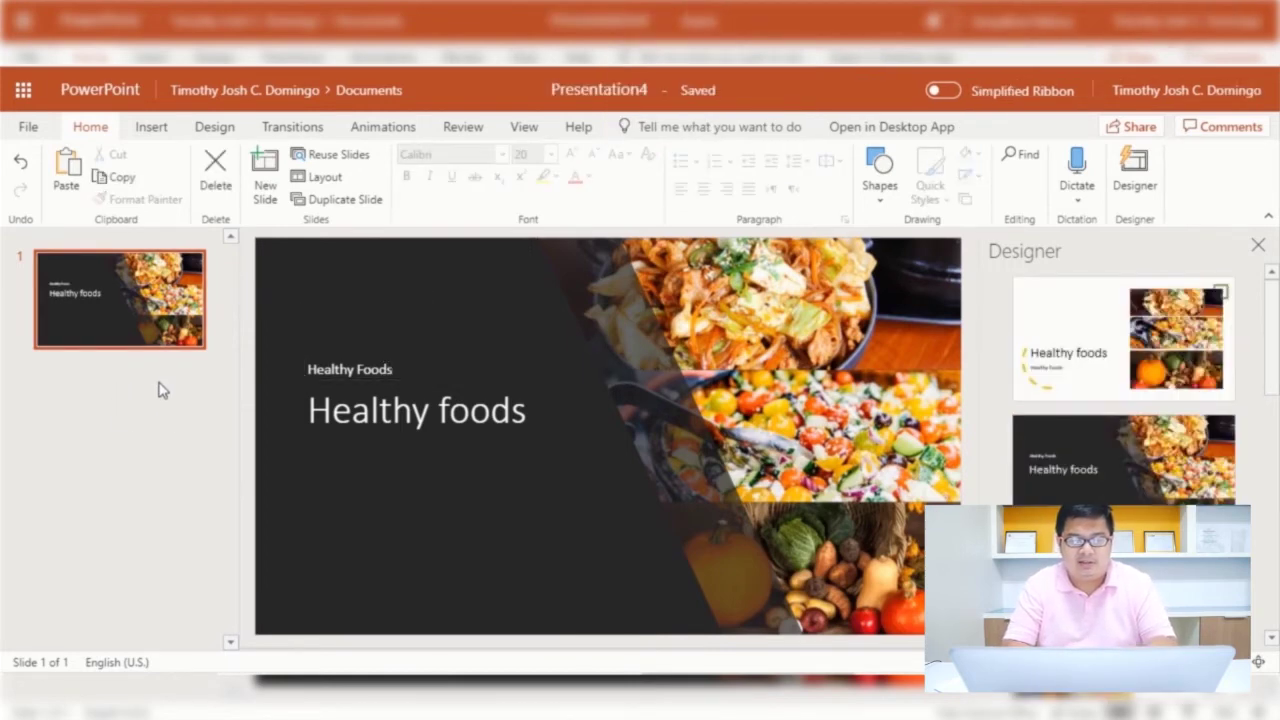
key("Return")
left_click(426, 301)
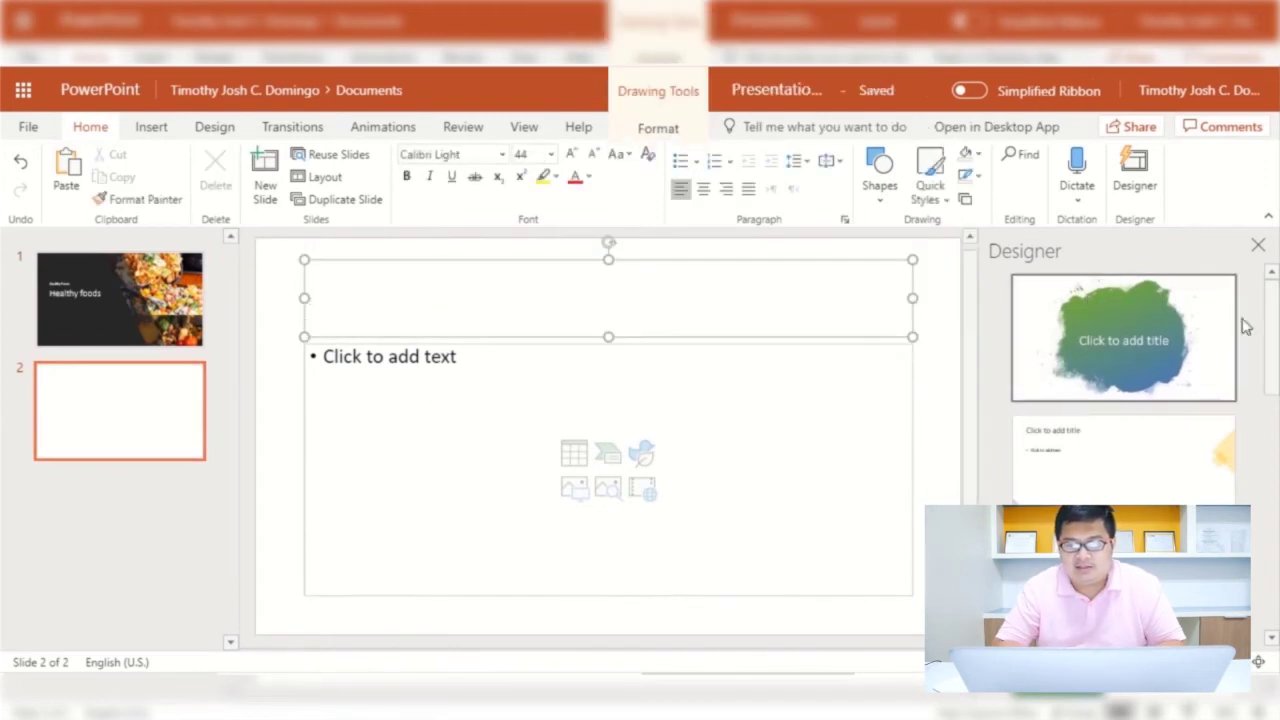
Title slide 2 'Good thing we eat healthy foods'
mouse_move(1271, 330)
left_mouse_down()
mouse_move(1277, 558)
mouse_move(1277, 312)
left_mouse_up()
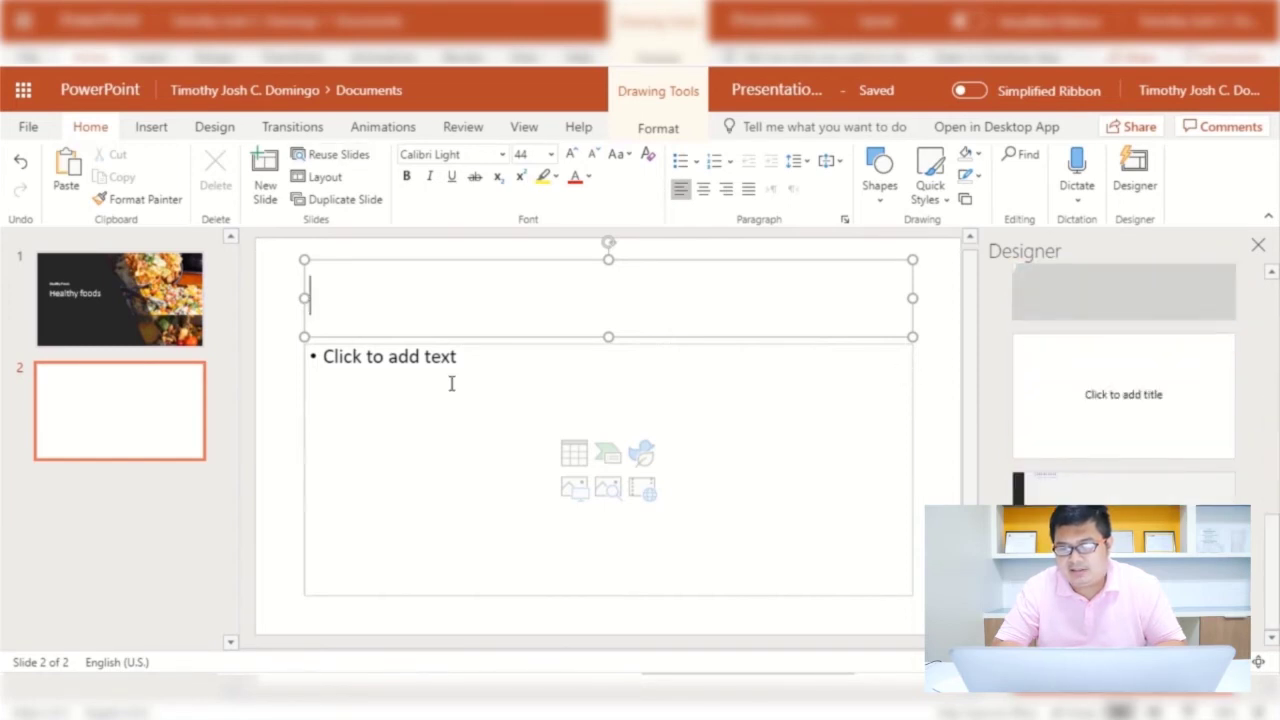
double_click(158, 128)
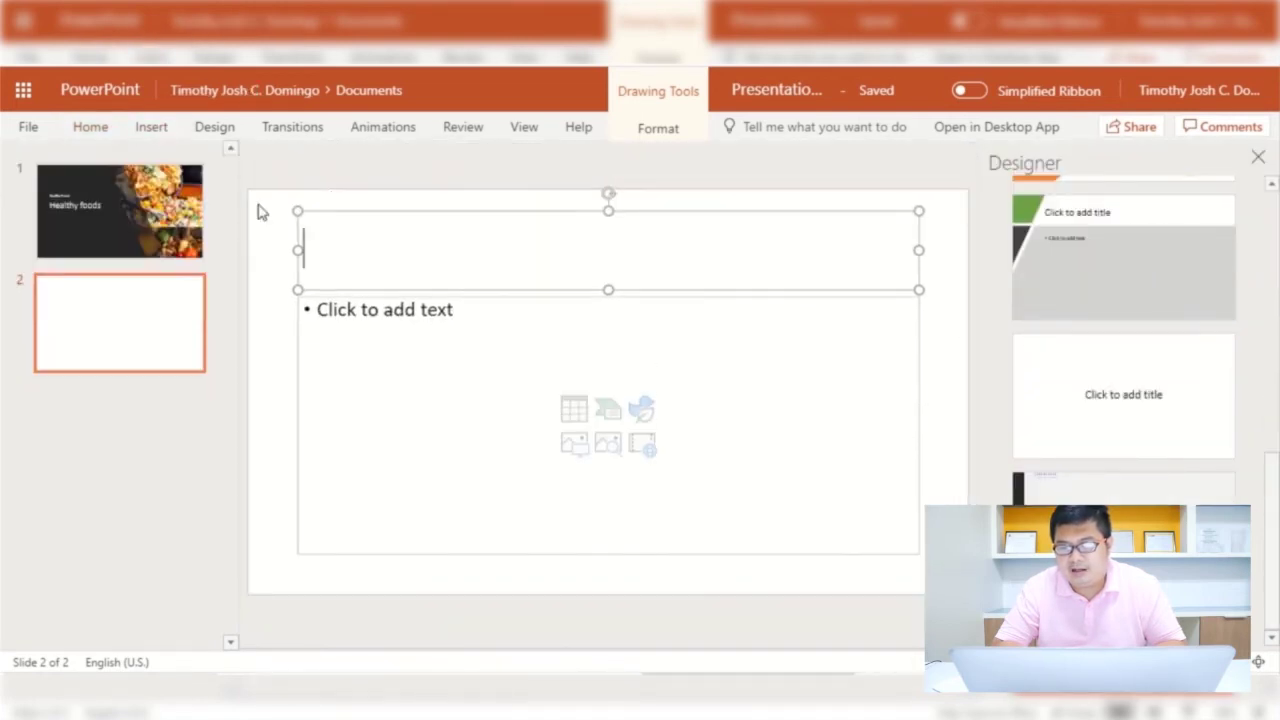
type("Good thing we eat healthy foods")
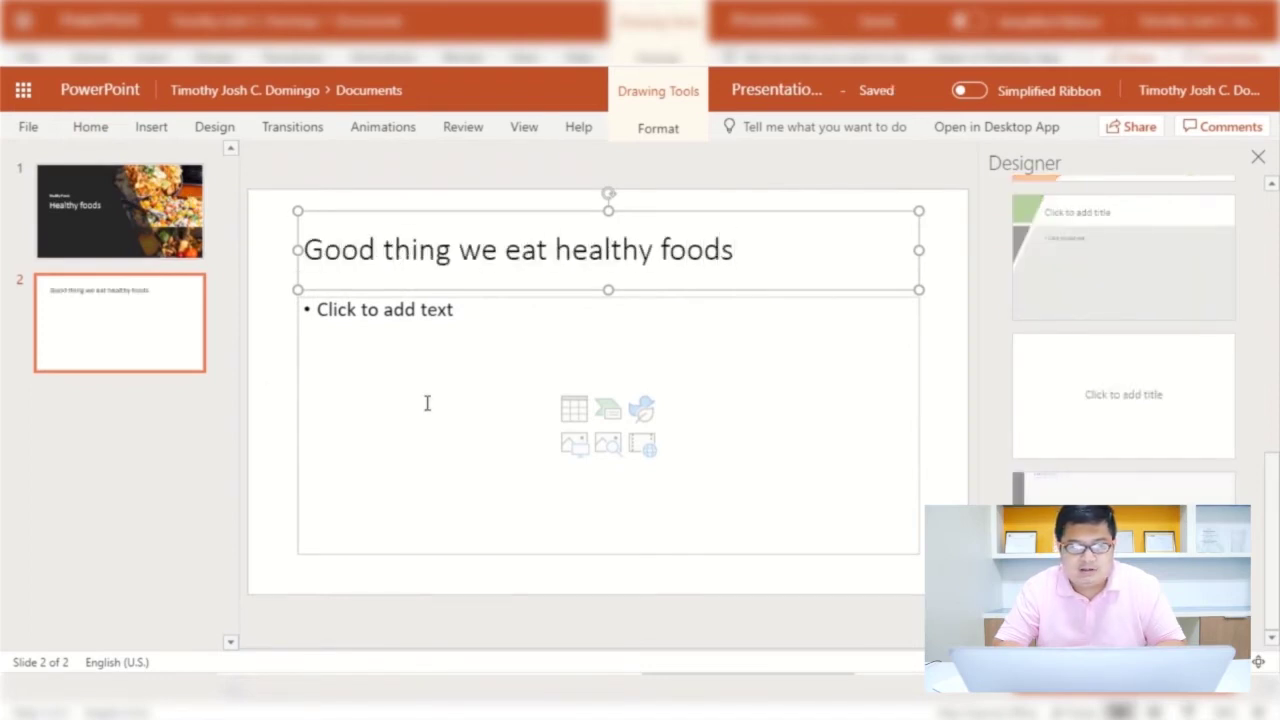
Insert the arugula toast photo from Downloads into slide 2's content area
left_click(427, 403)
left_click(152, 127)
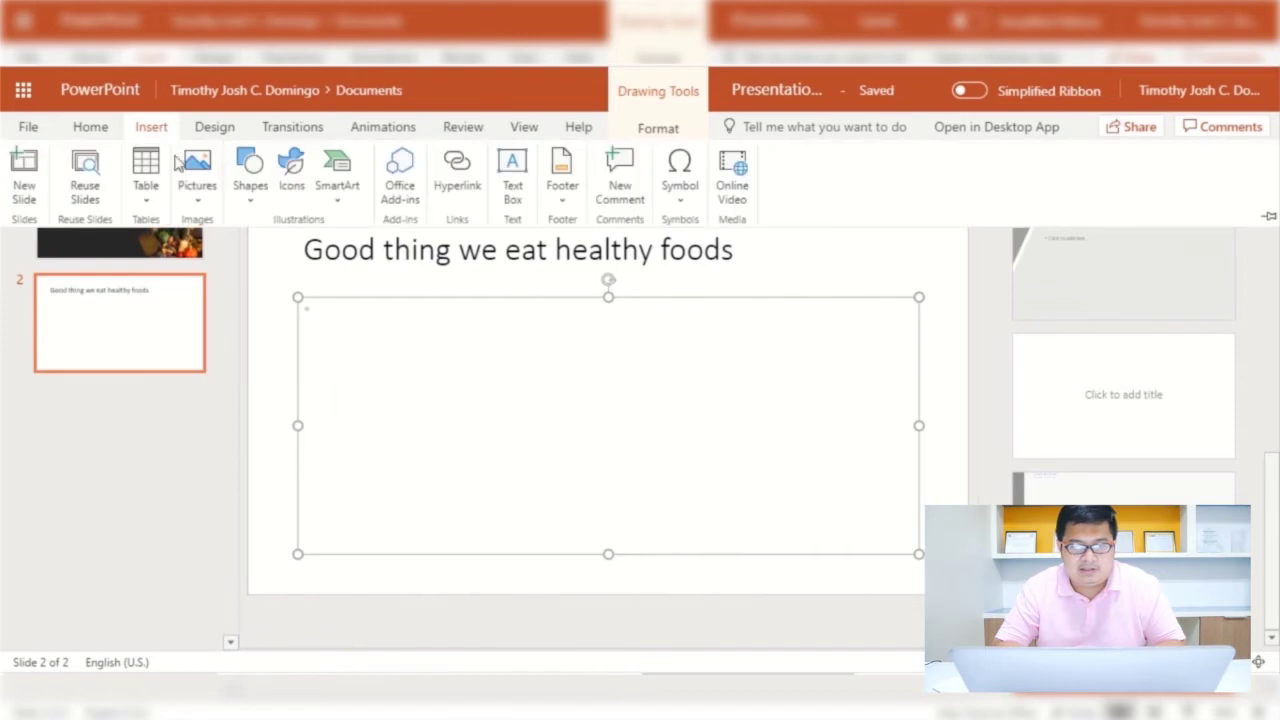
left_click(206, 192)
left_click(266, 272)
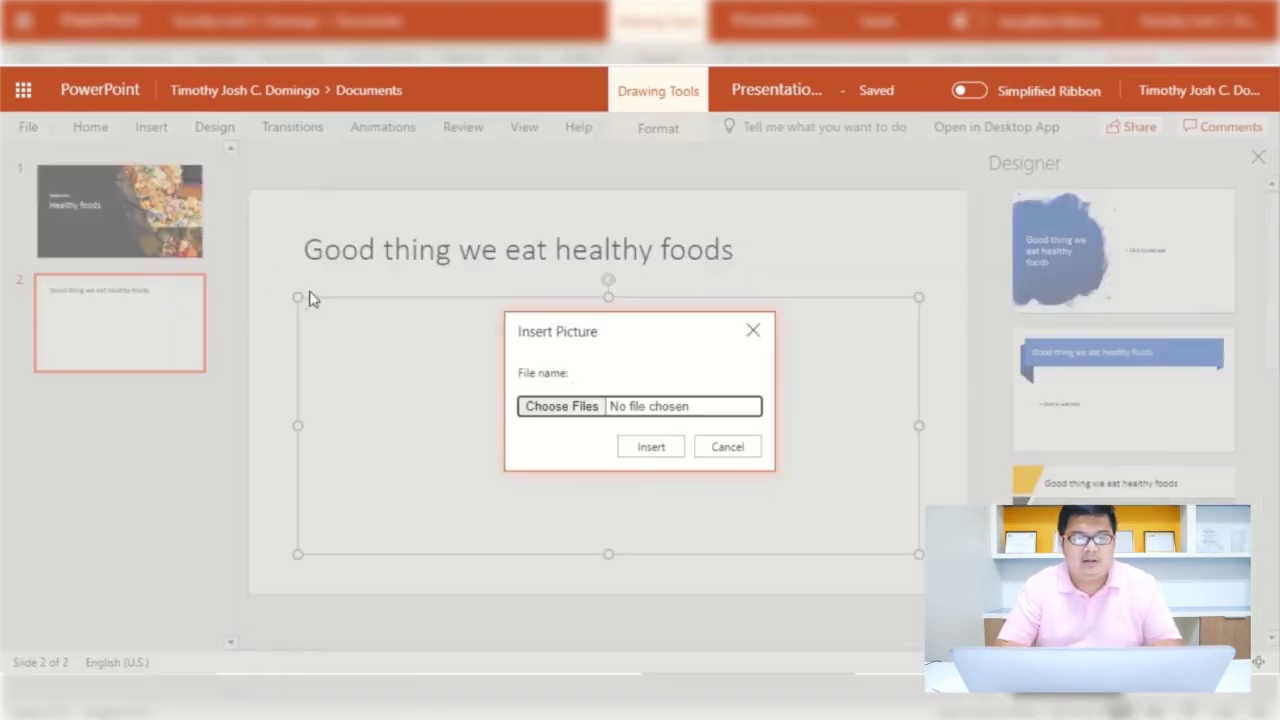
left_click(577, 405)
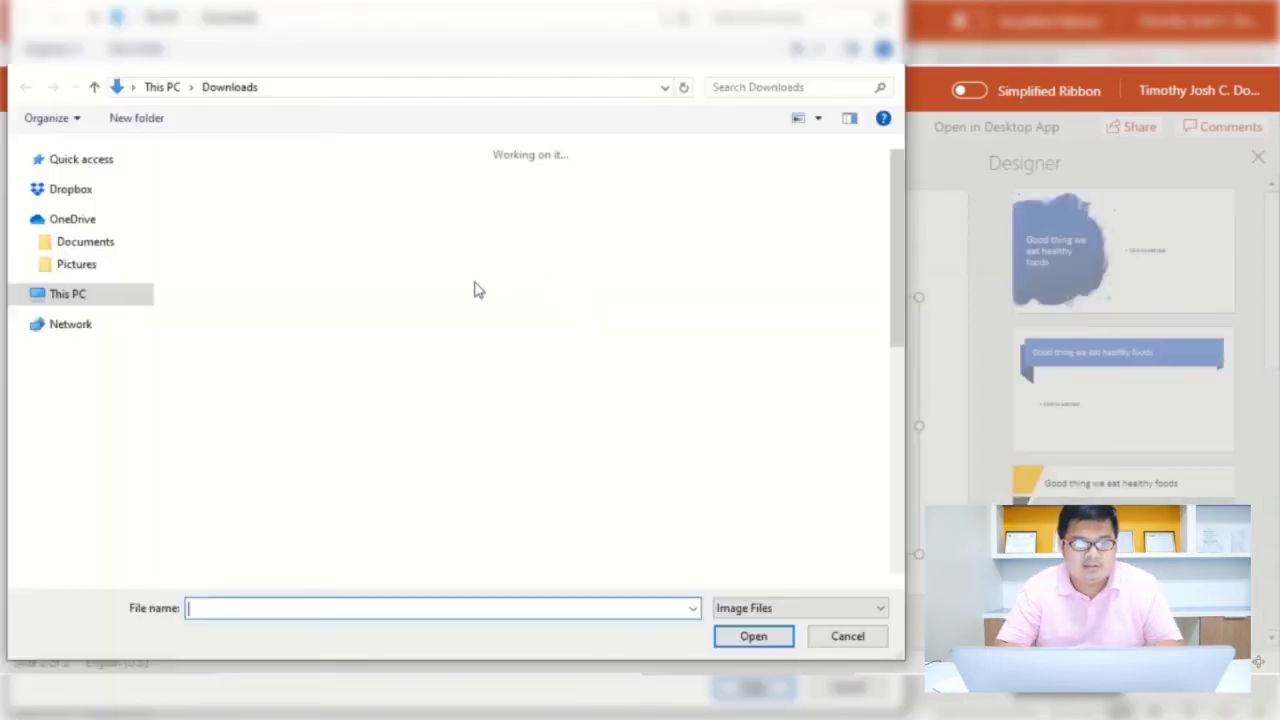
left_click(627, 225)
left_click(748, 637)
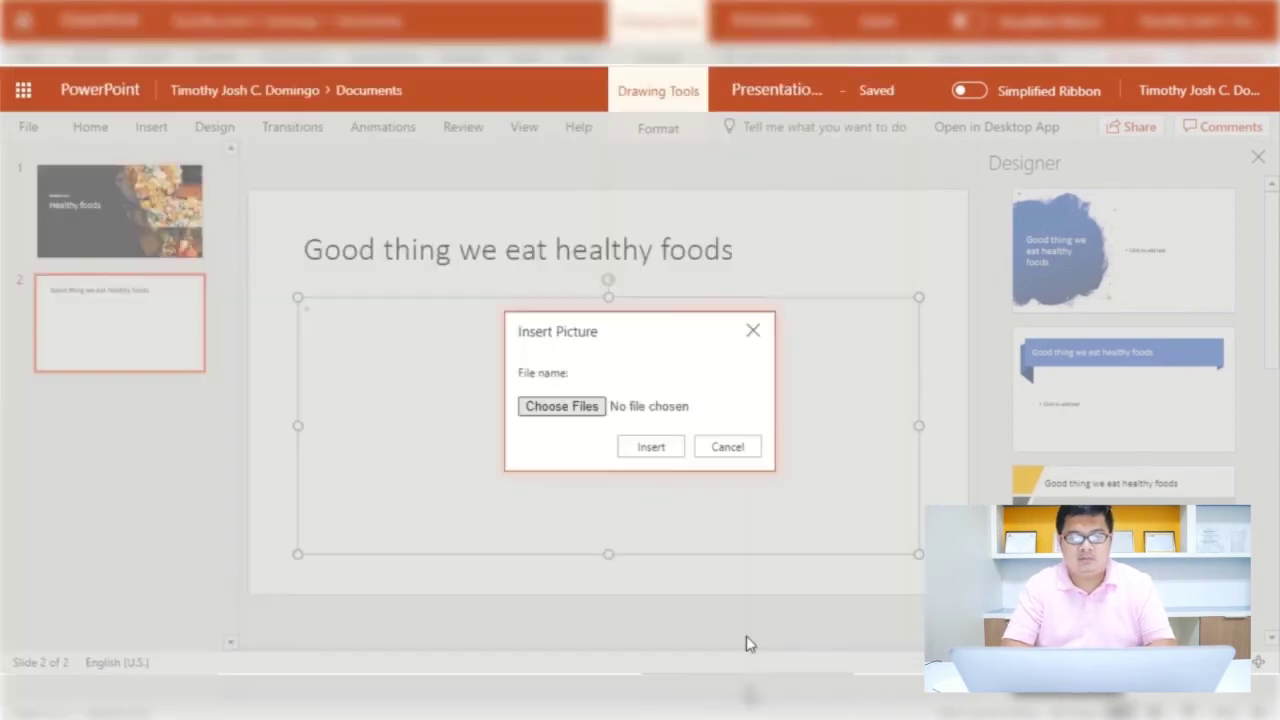
left_click(651, 447)
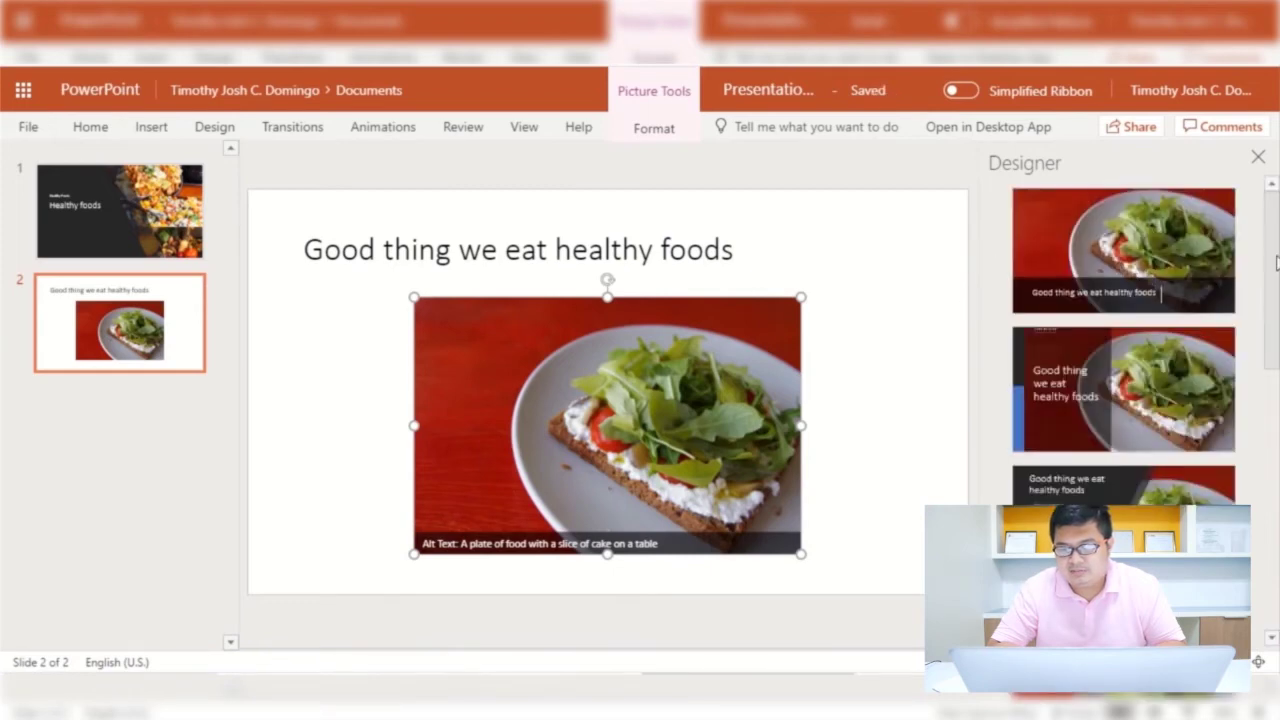
Apply the third Designer idea, a dark design with the enlarged photo, to slide 2
left_click_drag(1276, 262, 1273, 575)
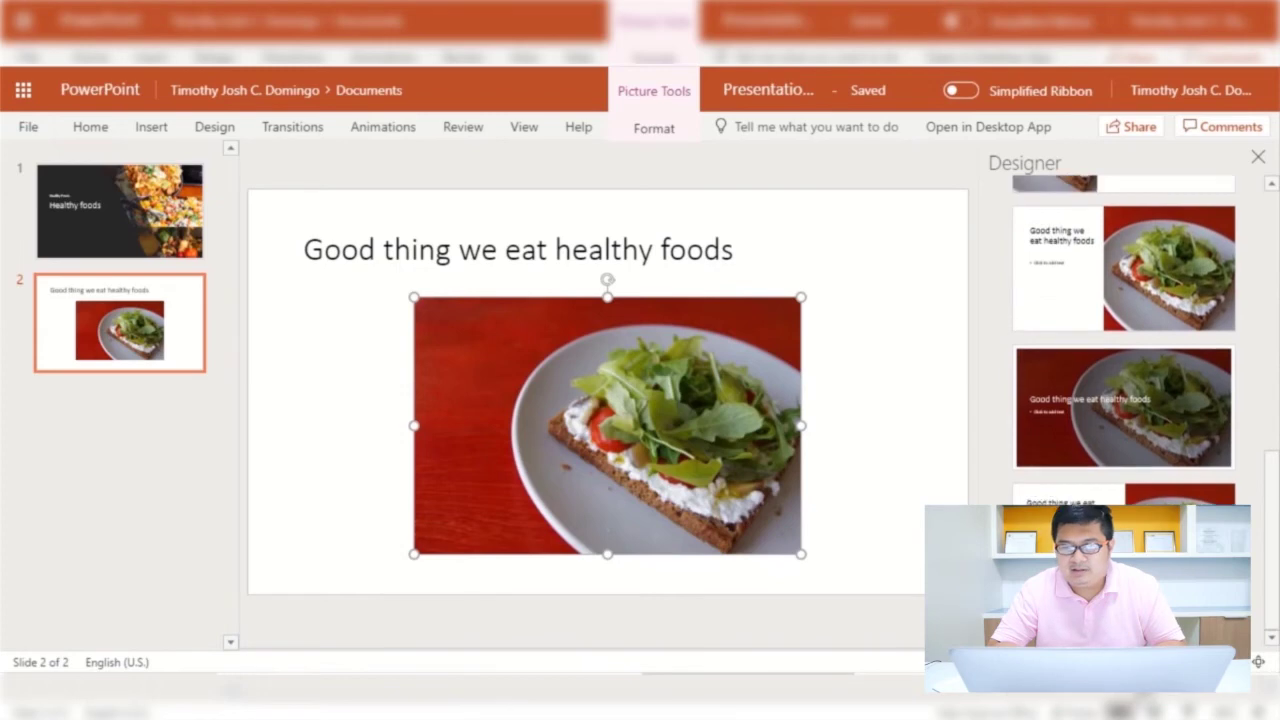
left_click_drag(1276, 366, 1276, 572)
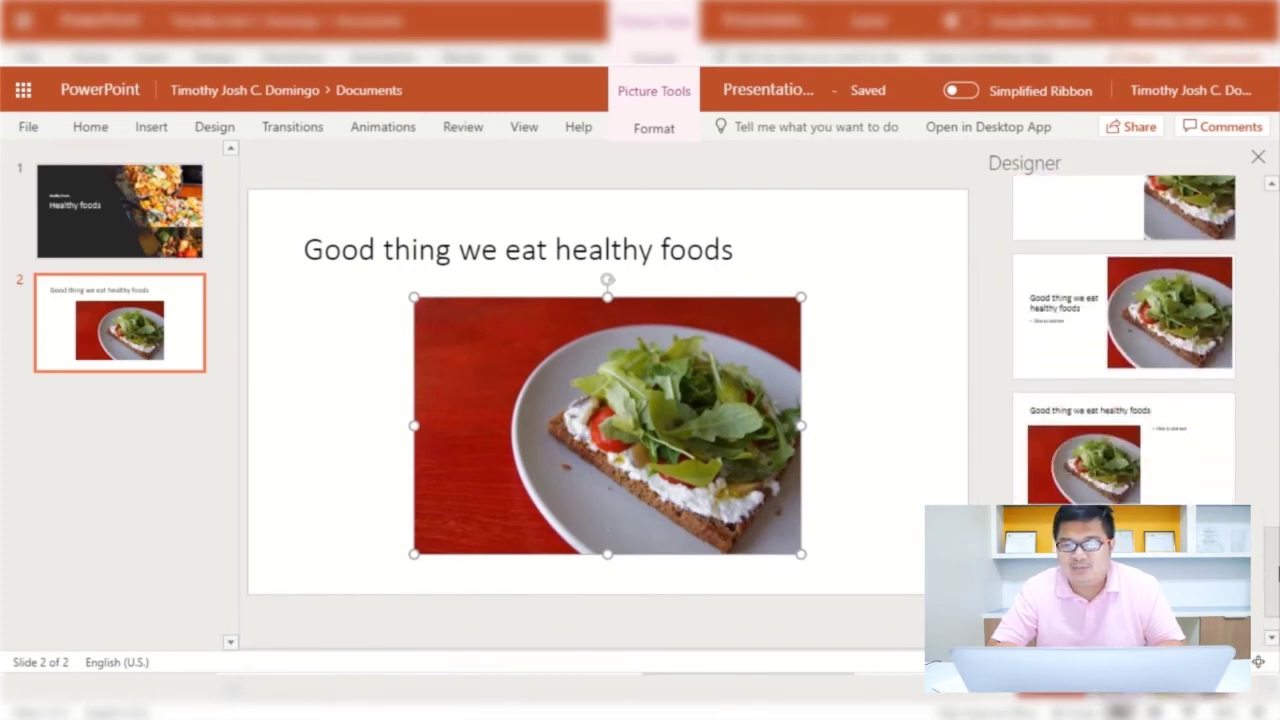
left_click_drag(1270, 585, 1277, 205)
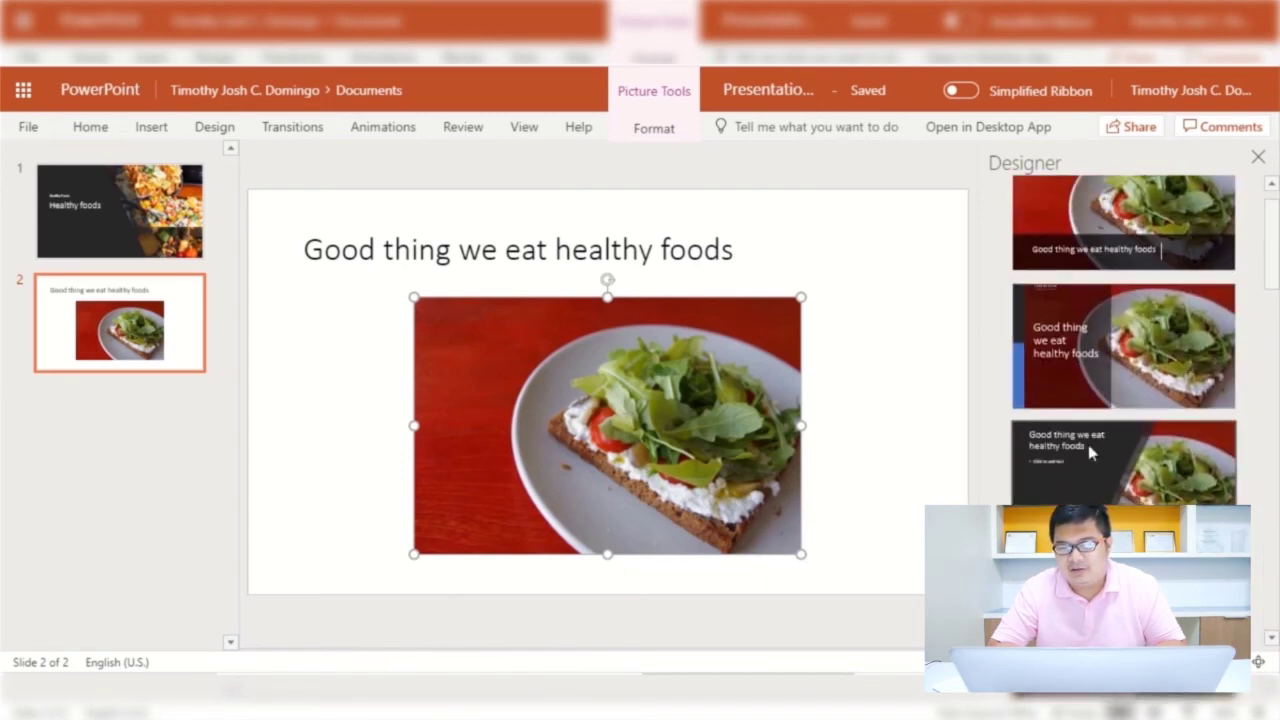
left_click(1094, 481)
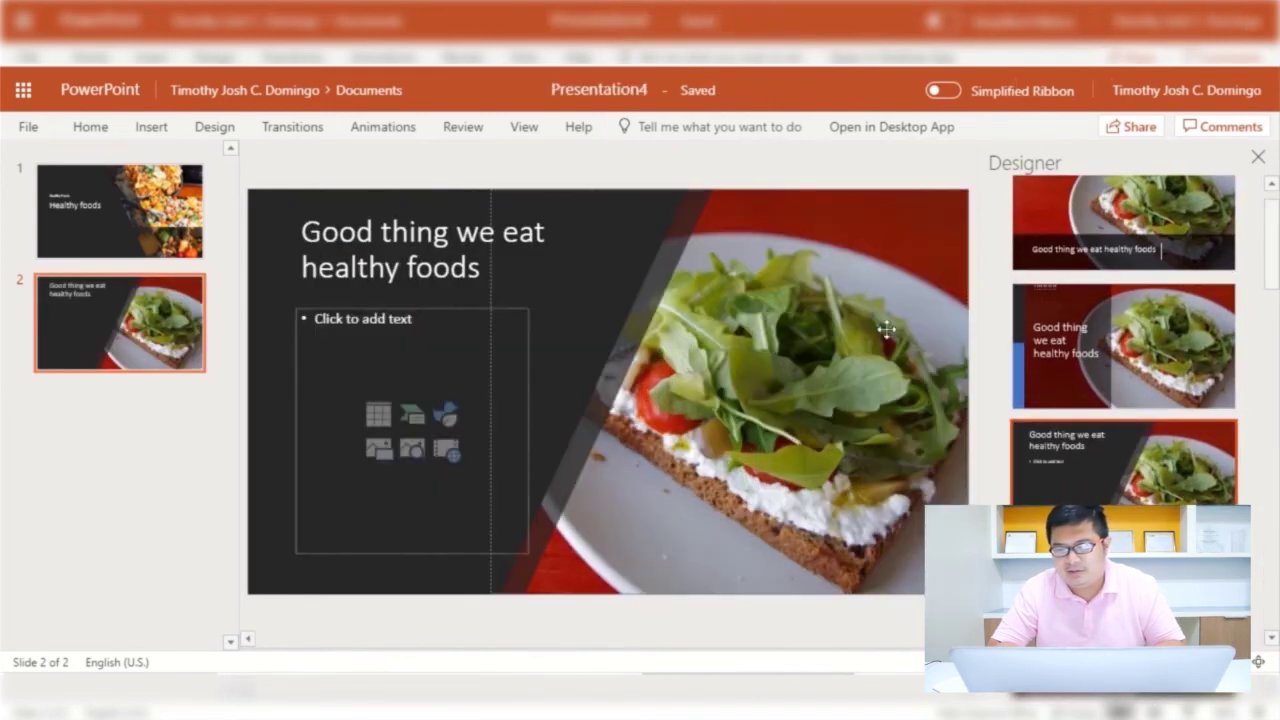
Add the caption 'We are healthy because of this kind of foods!' and create slide 3
left_click(435, 346)
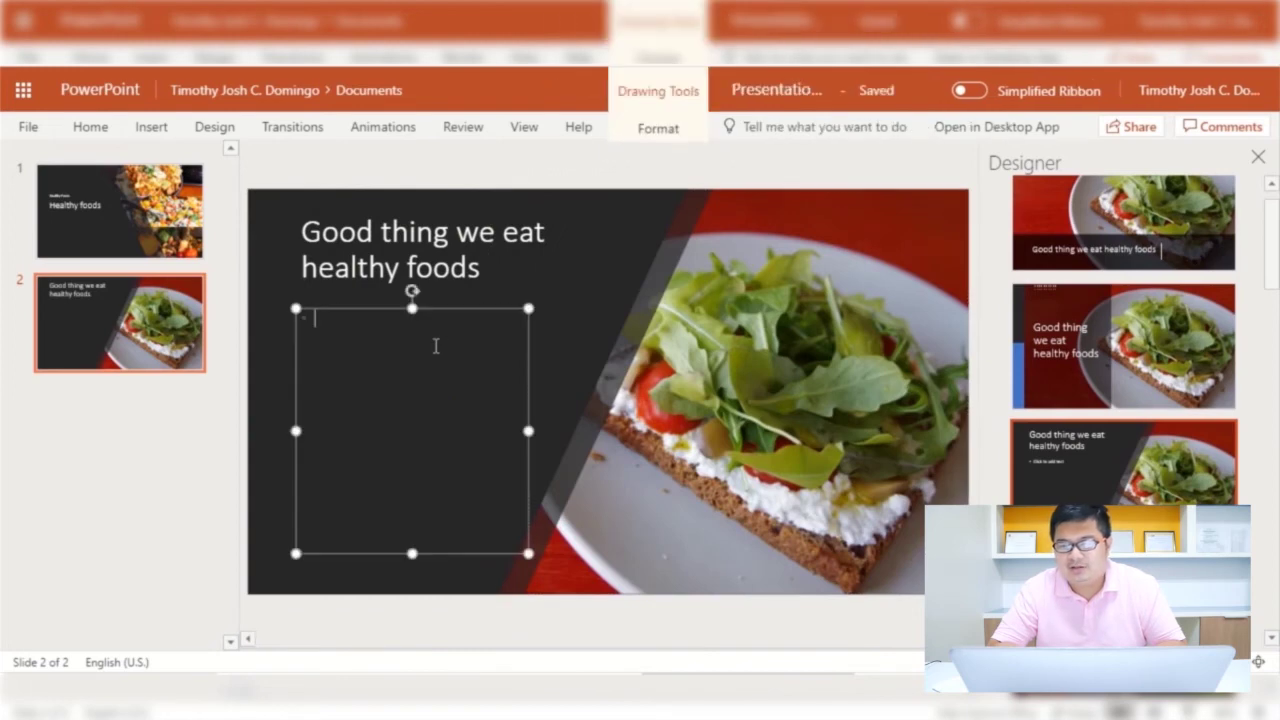
type("We")
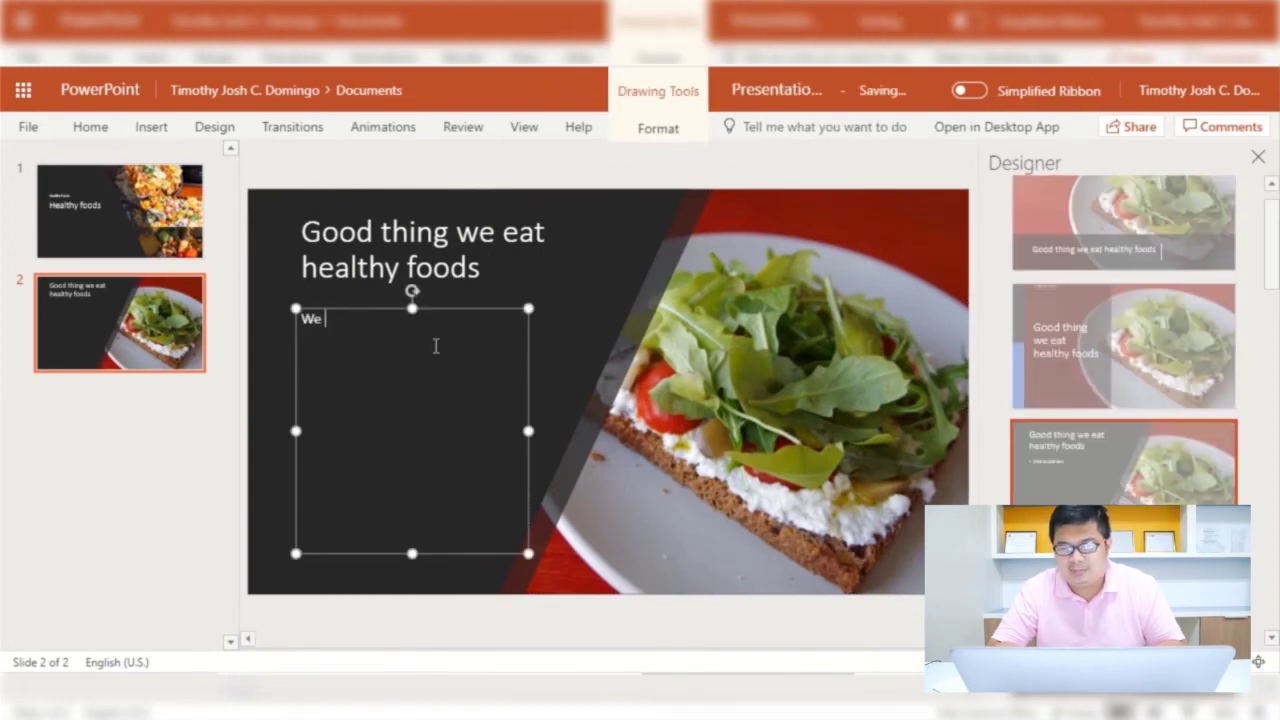
type(" are healthy becau")
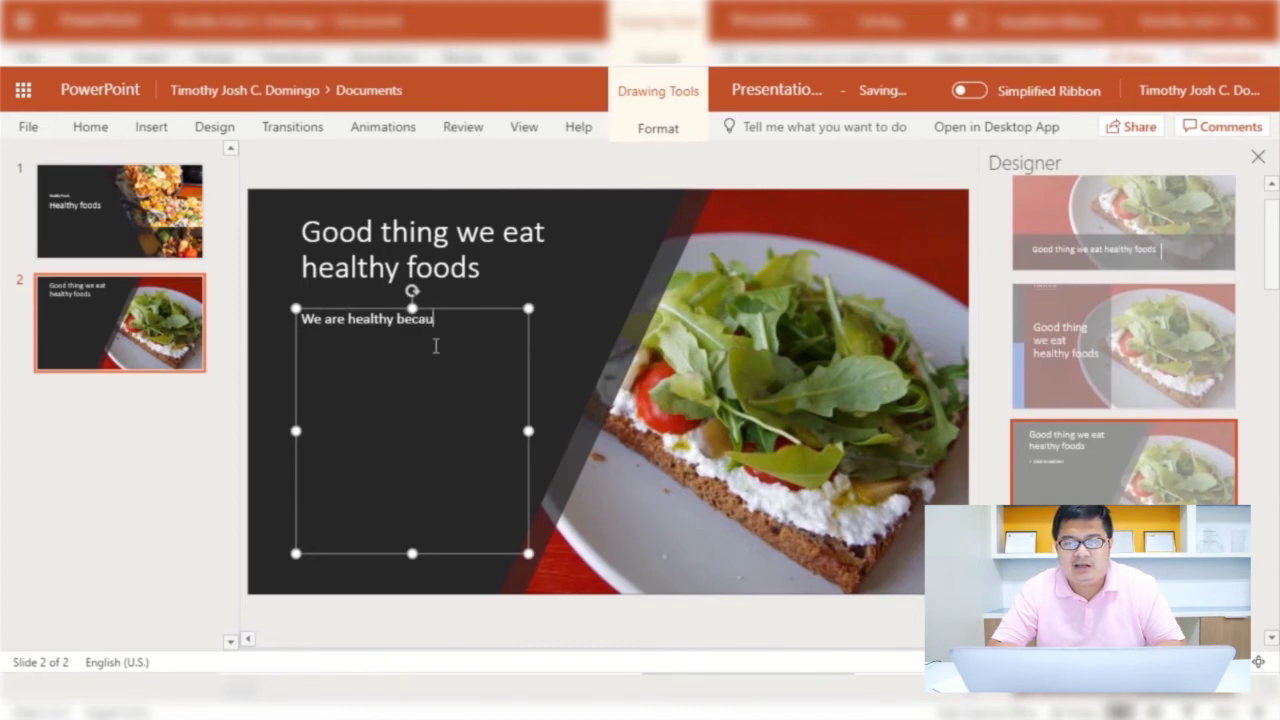
type("se of this kind of foods!")
left_click(160, 435)
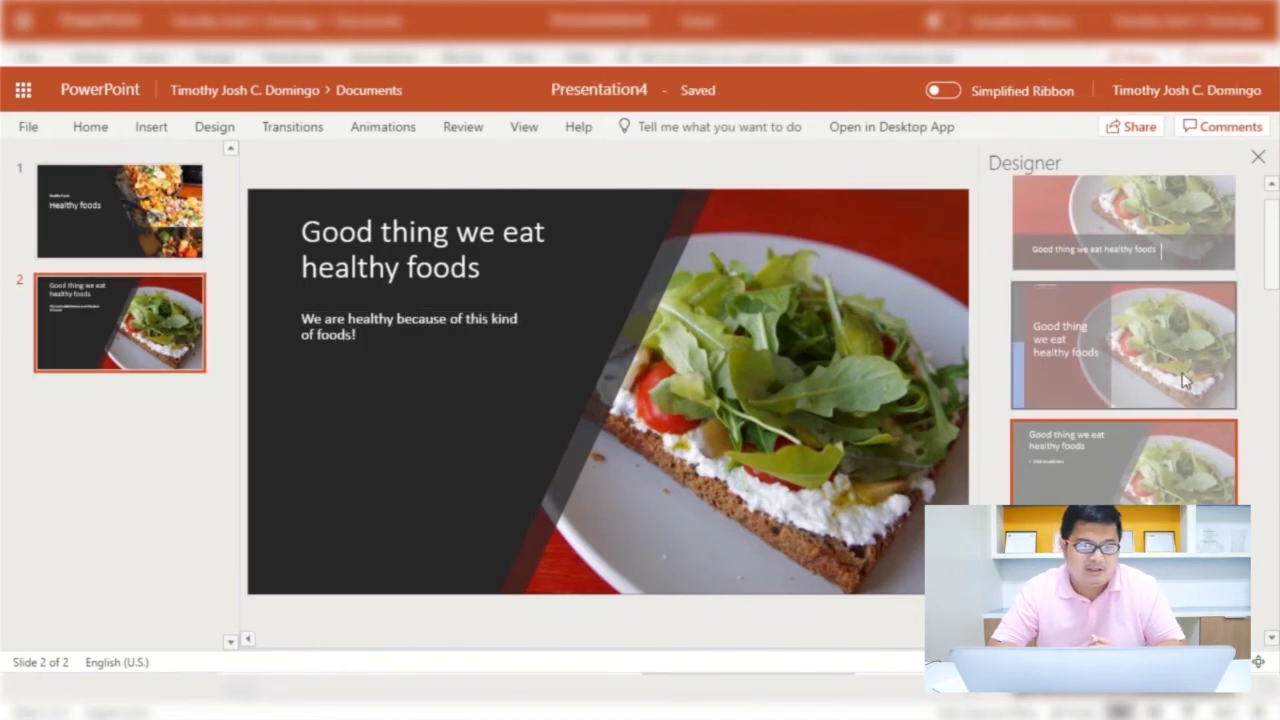
key("ctrl+m")
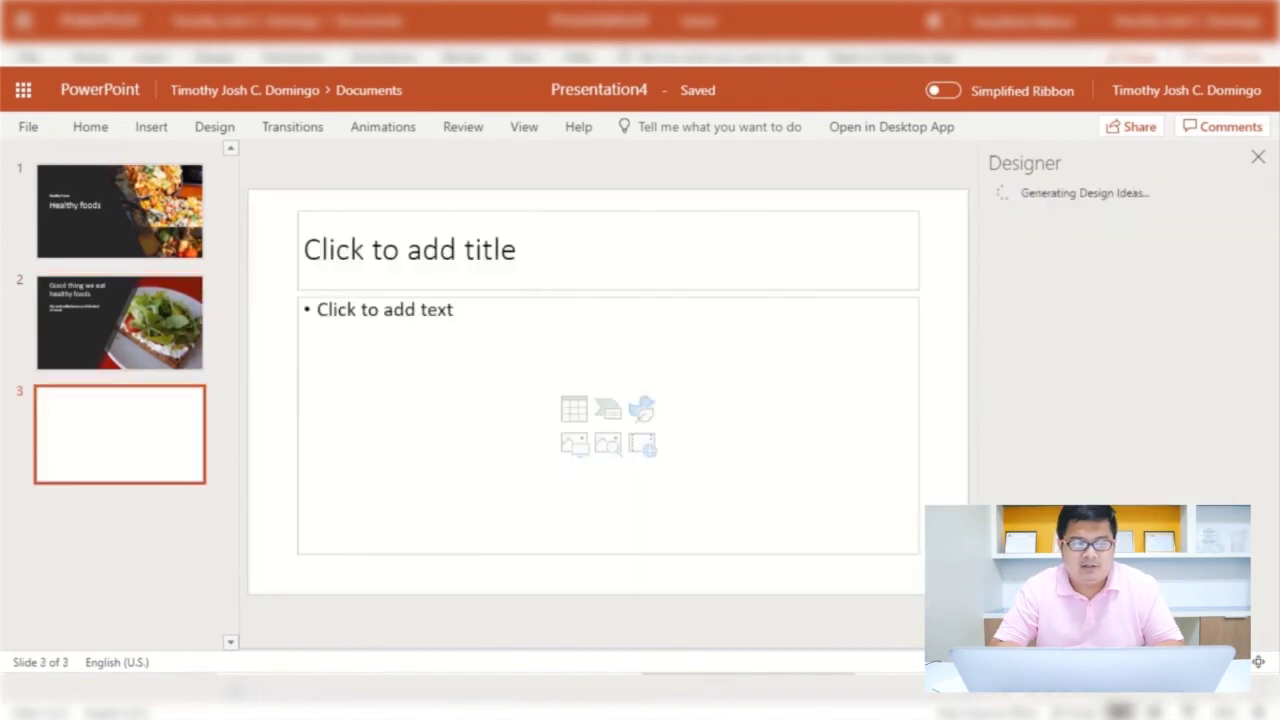
Insert three fruit photos (strawberries on pink, fruit bowl on blue, fruit plate on yellow) into slide 3
left_click(151, 126)
left_click(197, 180)
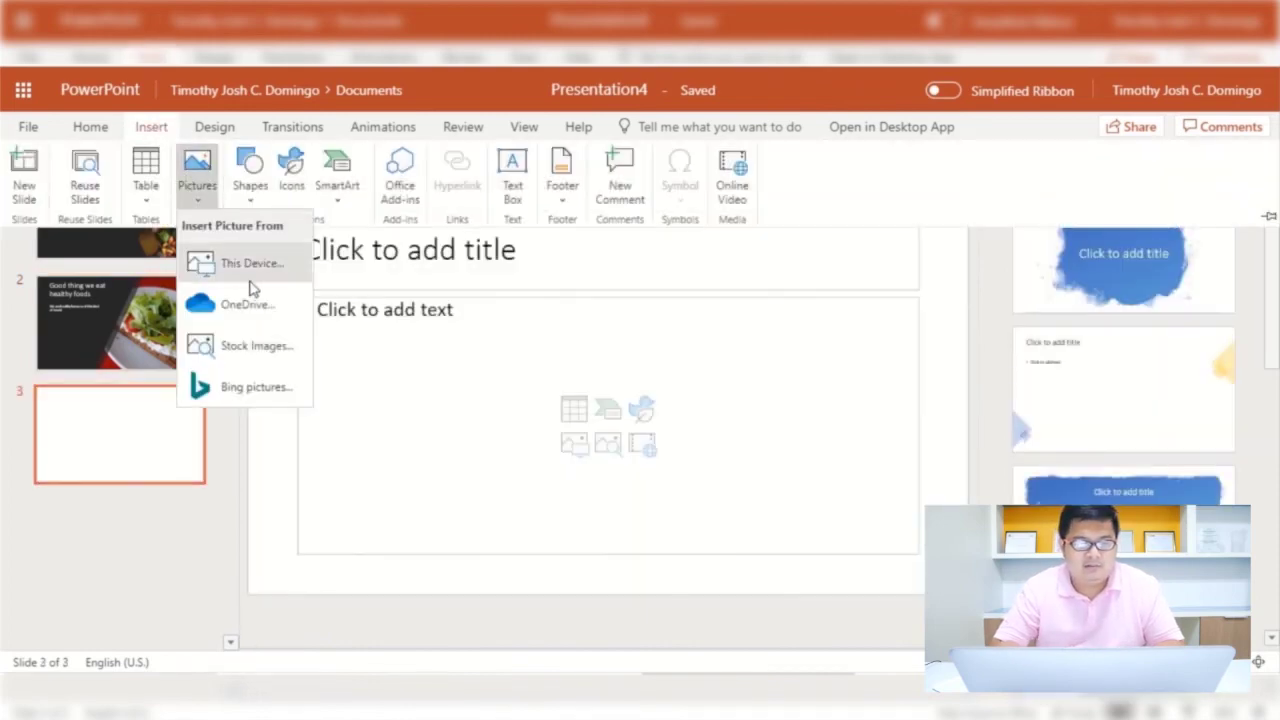
left_click(245, 262)
left_click(585, 414)
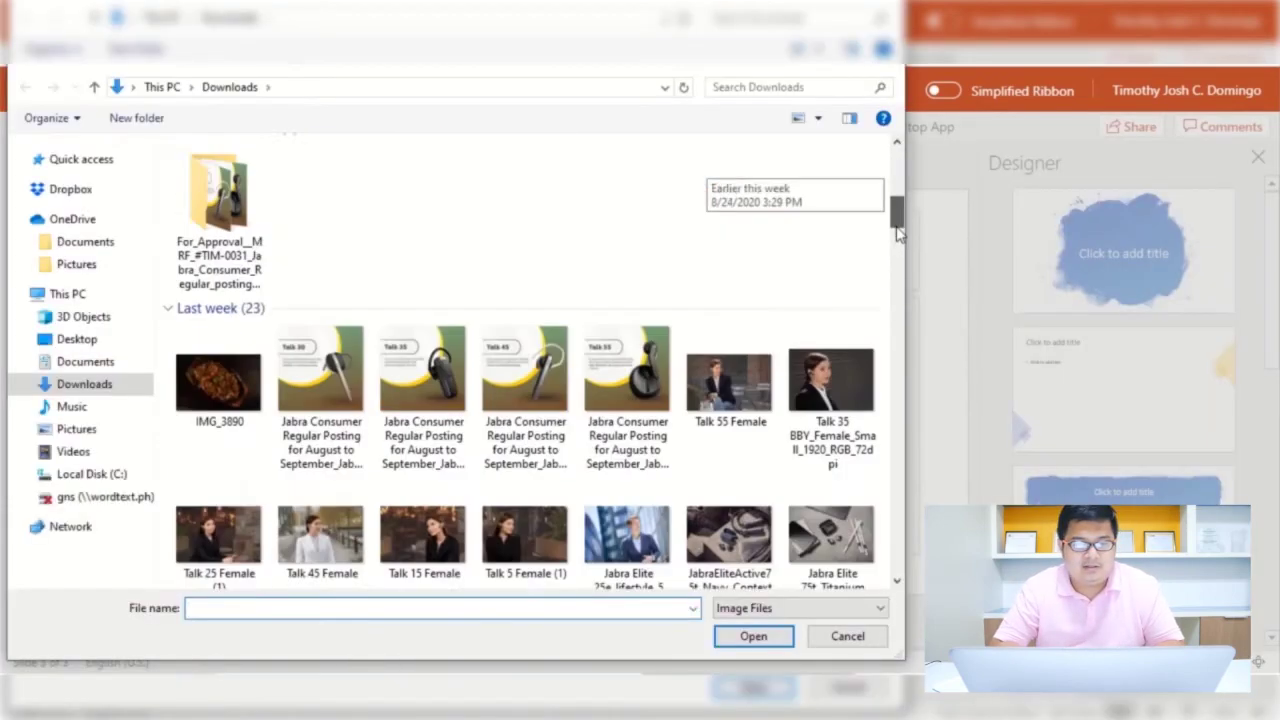
scroll(700, 200, "down", 5)
left_click(525, 190)
left_click(627, 190, "ctrl")
left_click(705, 207, "ctrl")
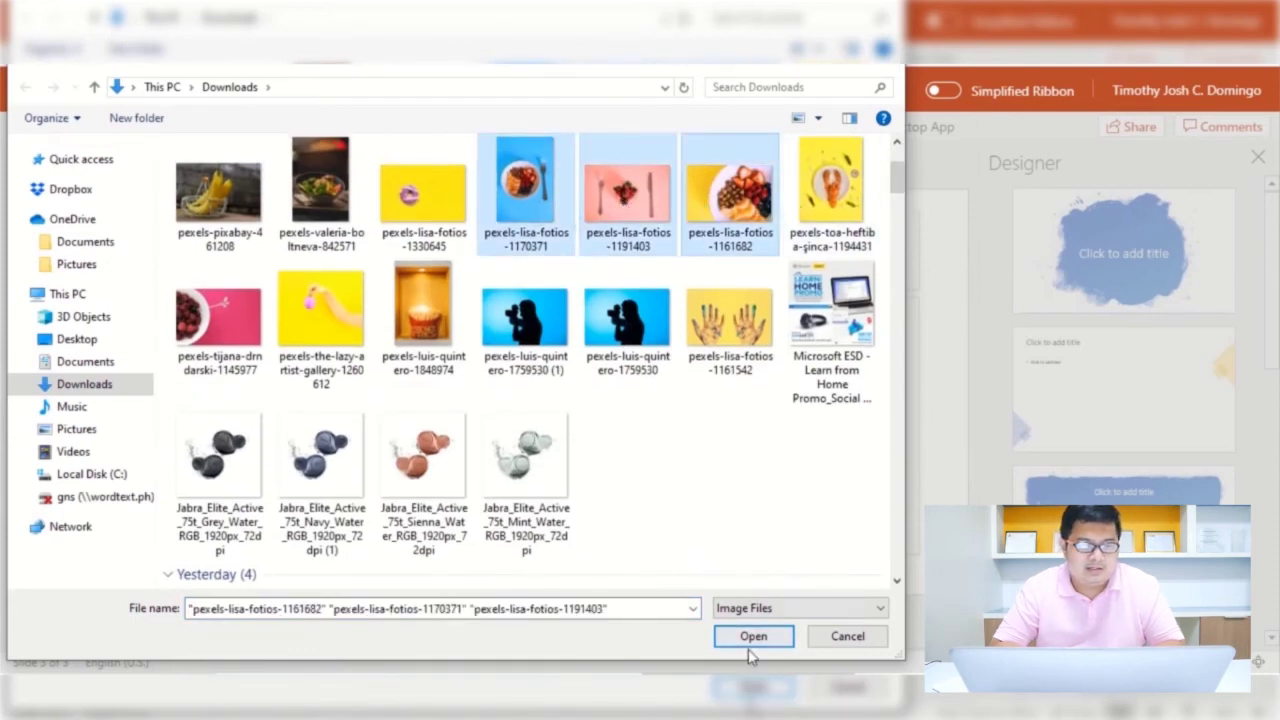
left_click(753, 636)
left_click(740, 466)
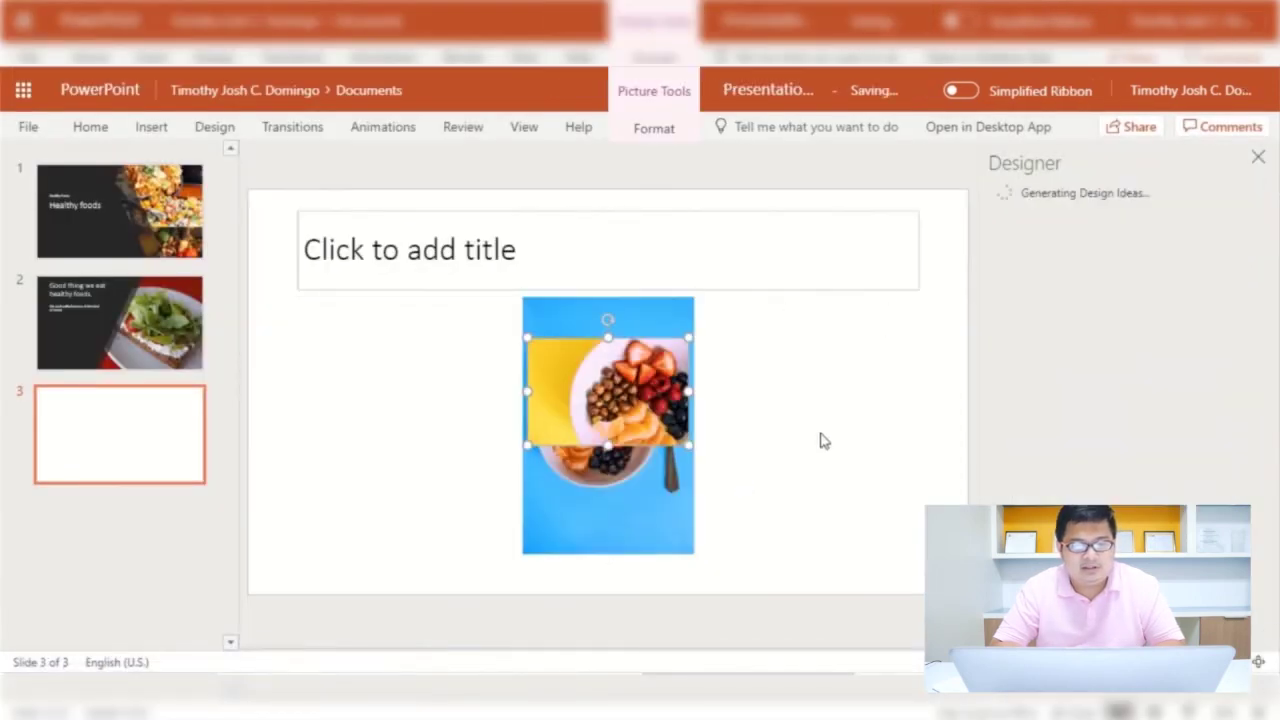
Deselect the photos and browse the Designer suggestions for slide 3
left_click(968, 315)
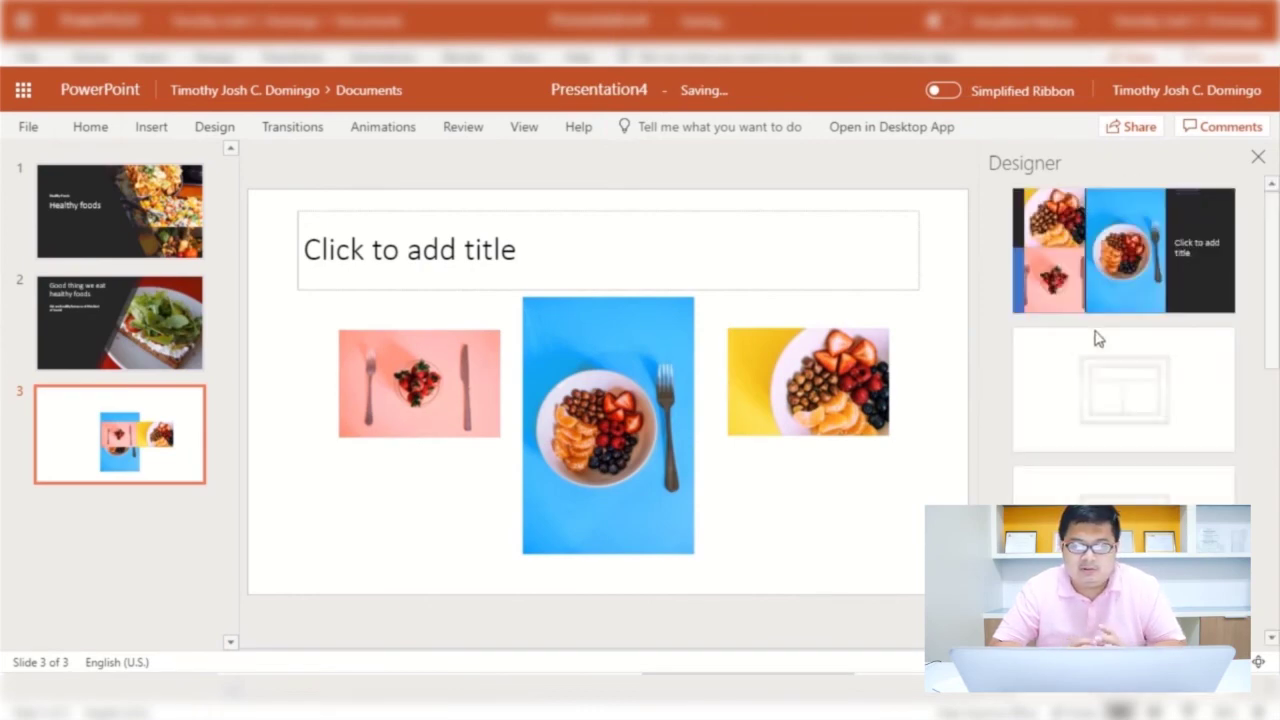
scroll(1278, 354, "down", 2)
left_click_drag(1278, 354, 1278, 514)
Apply the circular-photo dark design, then enter title 'I love to eat foods' and caption 'Power point Presentation'
left_click(1090, 488)
left_click(476, 320)
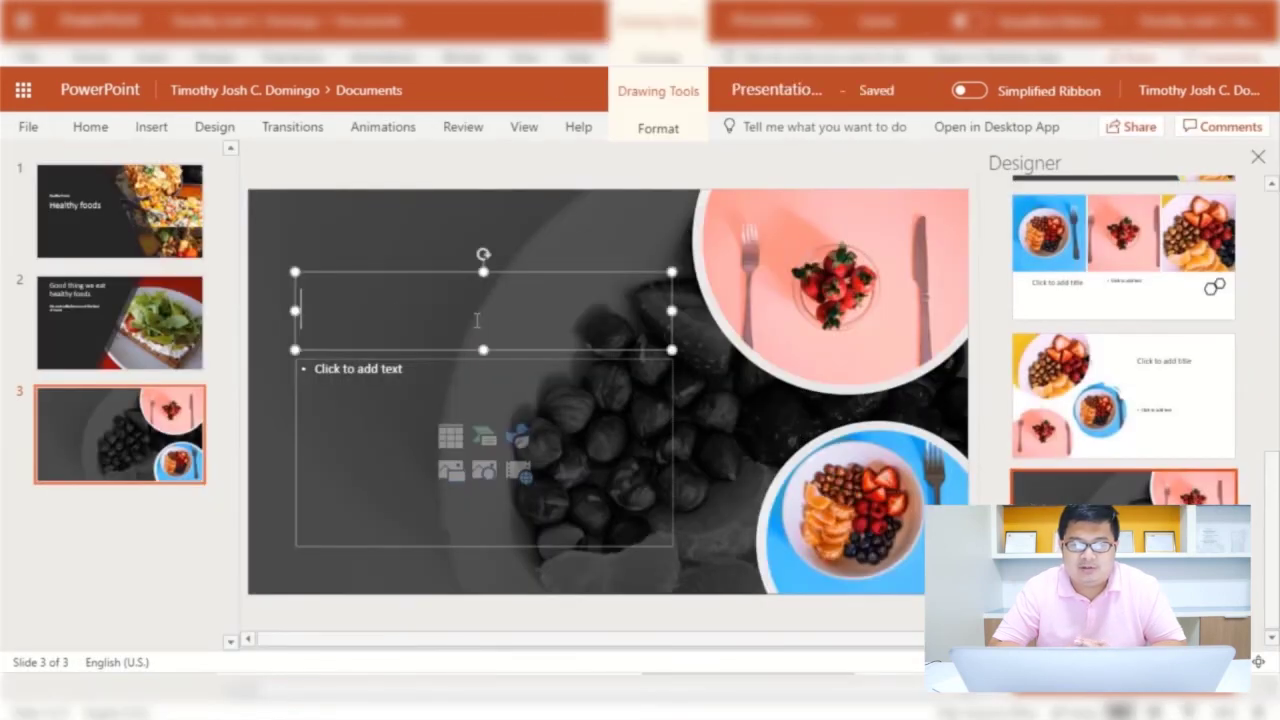
type("I love to eat fods")
left_click(407, 398)
type("Power point Presentation")
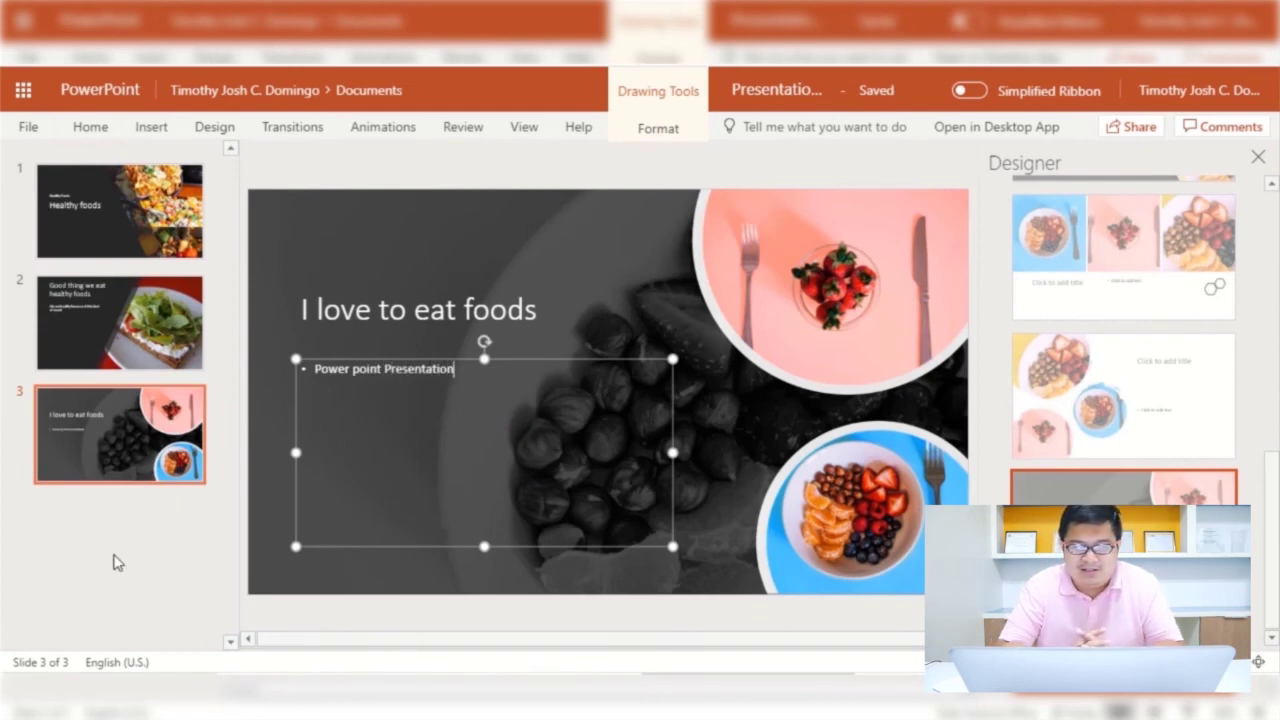
left_click(116, 562)
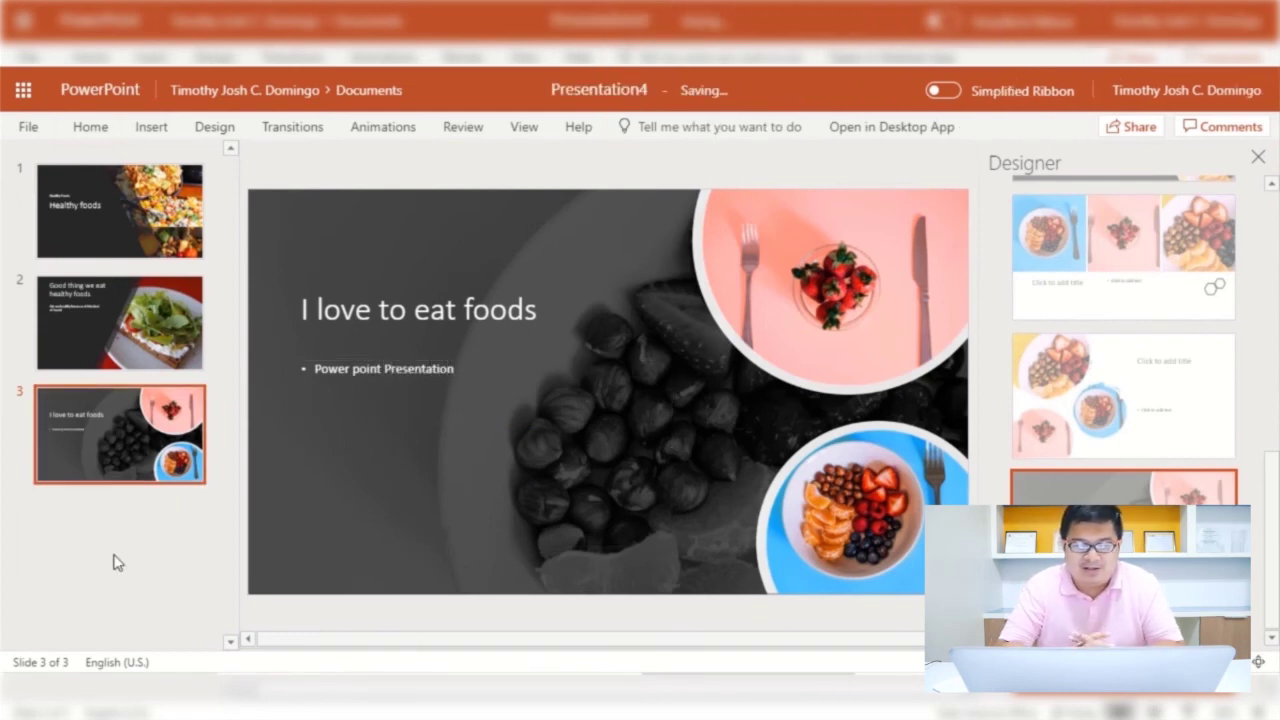